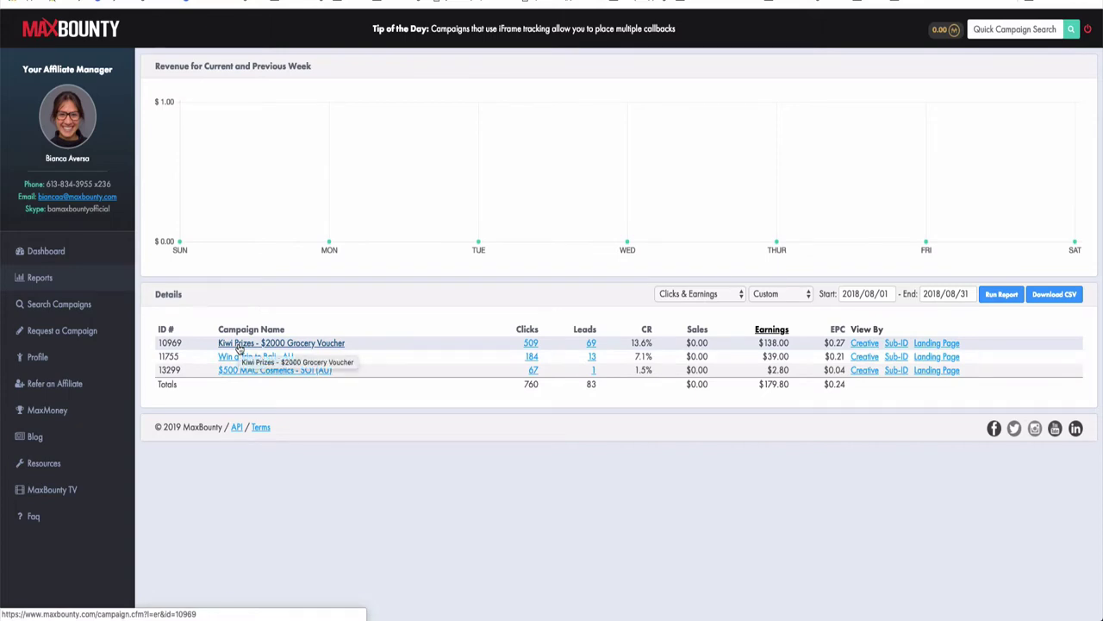
Step: Open the Kiwi Prizes $2000 Grocery Voucher campaign and review its $2.00 per lead commission
left_click(240, 347)
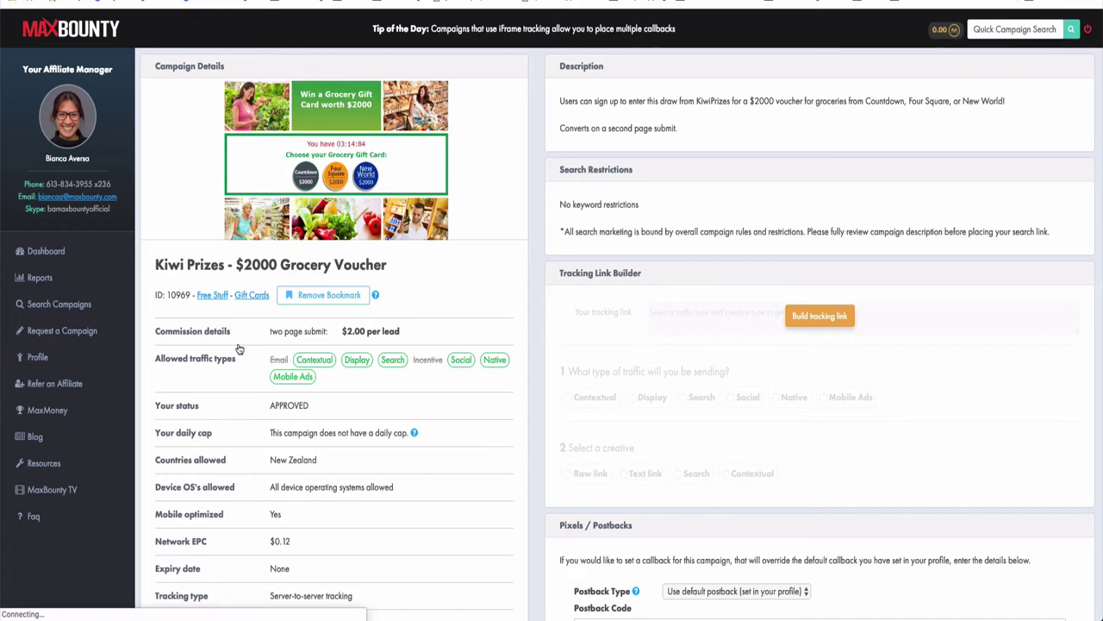
left_click_drag(343, 331, 417, 334)
left_click(416, 334)
scroll(256, 422, "down", 2)
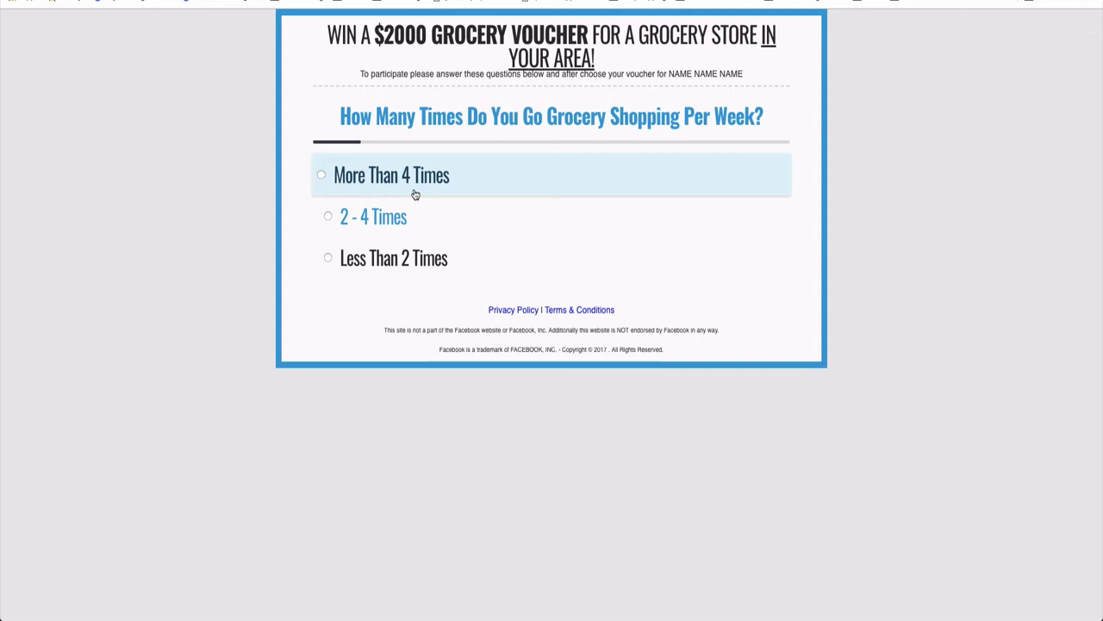
Step: Answer the quiz with 'More Than 4 Times' and '$500-$1000', then reopen Kiwi Prizes
left_click(376, 227)
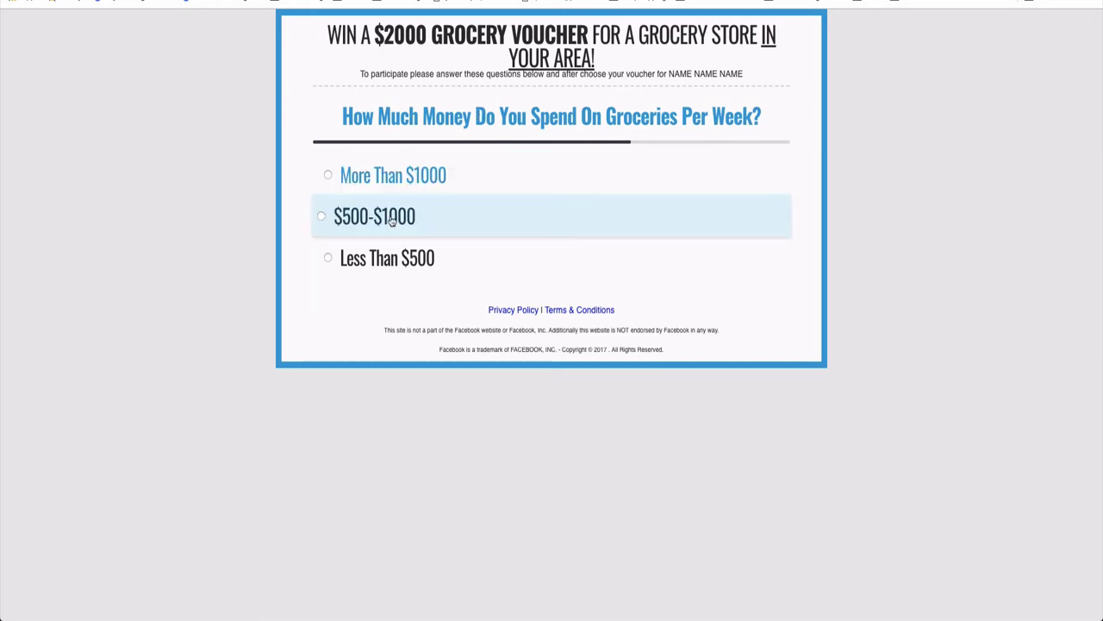
left_click(390, 219)
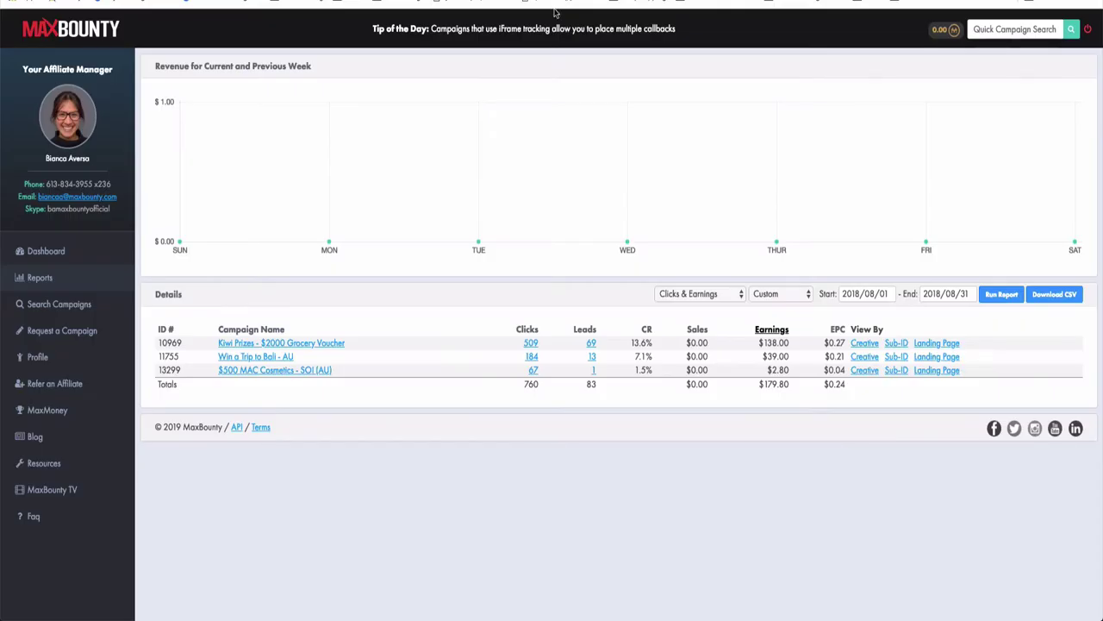
left_click(283, 348)
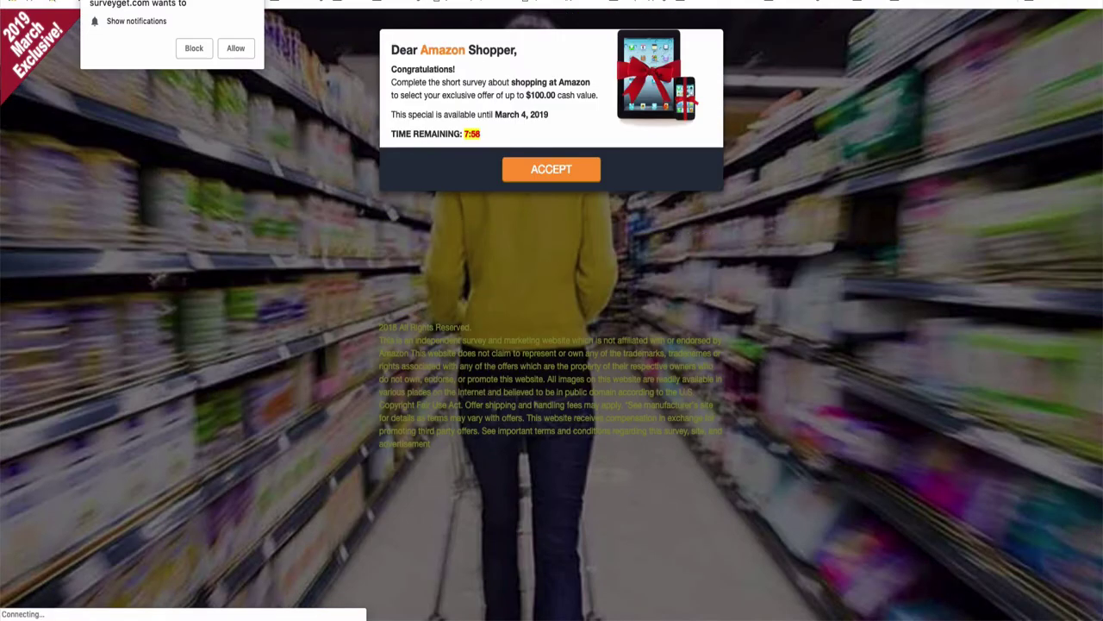
Step: Dismiss the landing page's notification permission request
left_click(253, 4)
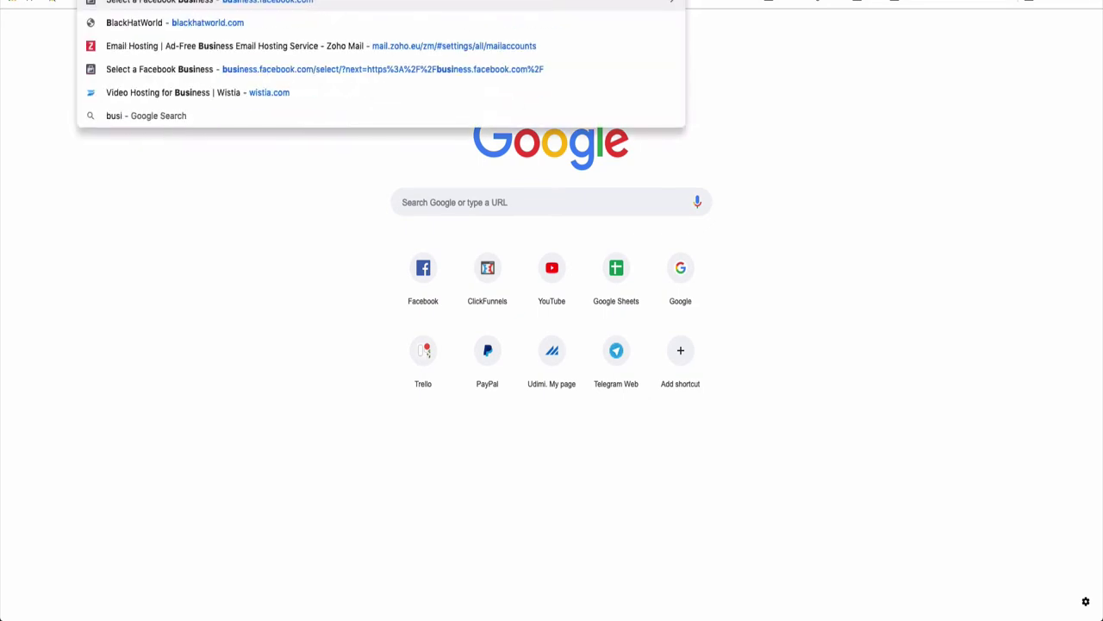
Step: Go to Facebook Business Manager, then search YouTube for 'colin dijs'
type("ness")
key("Return")
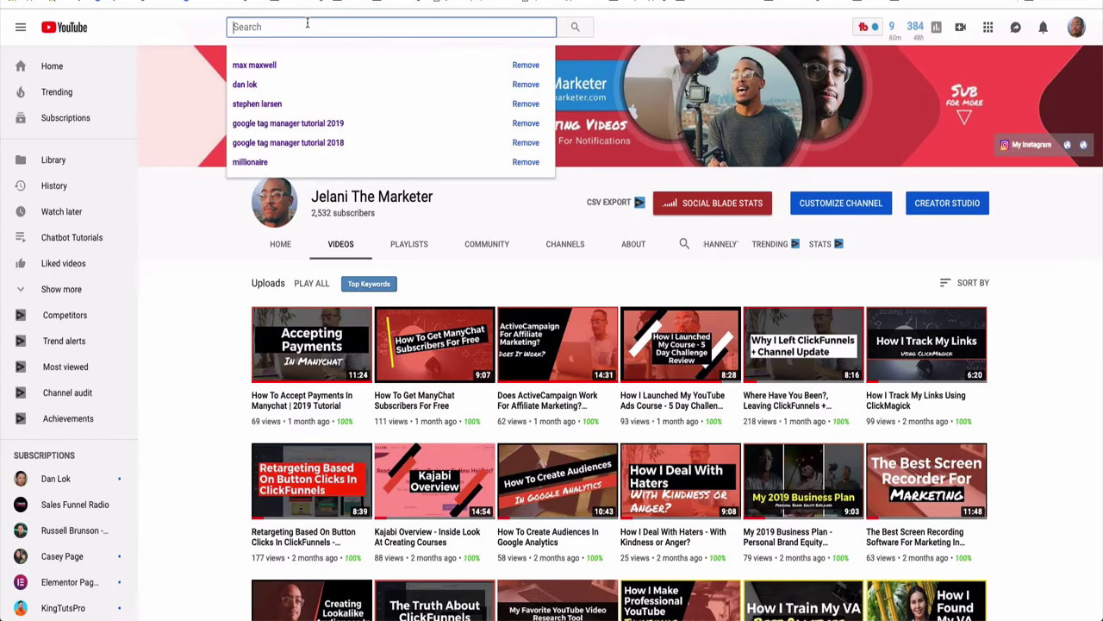
type("colid")
key("BackSpace")
left_click(287, 64)
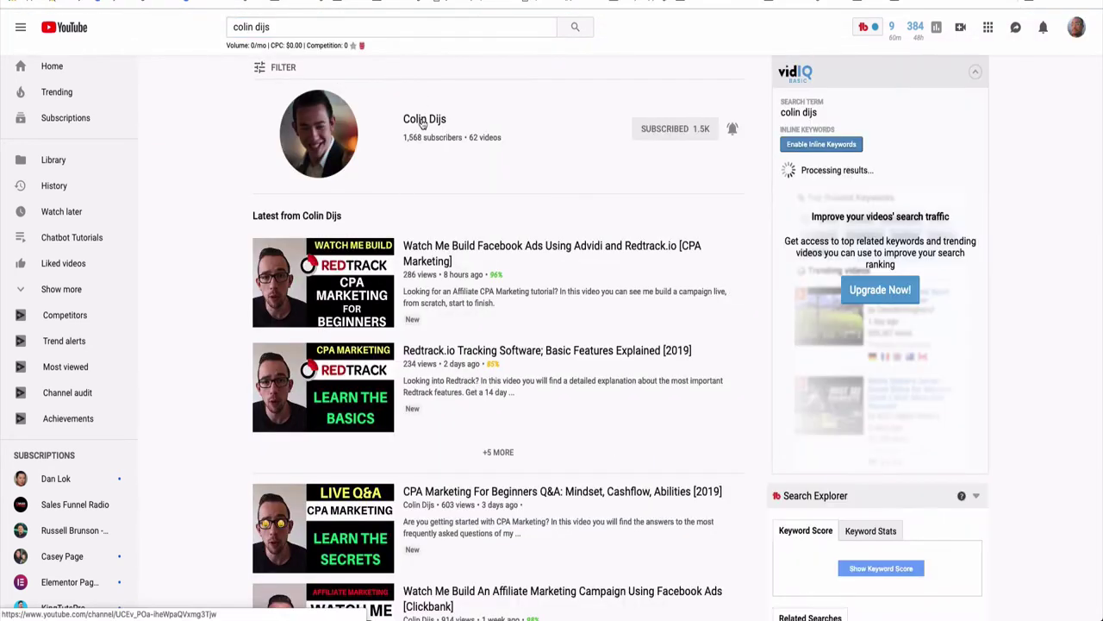
Step: Open the Colin Dijs YouTube channel and scroll through its full Videos list
left_click(424, 121)
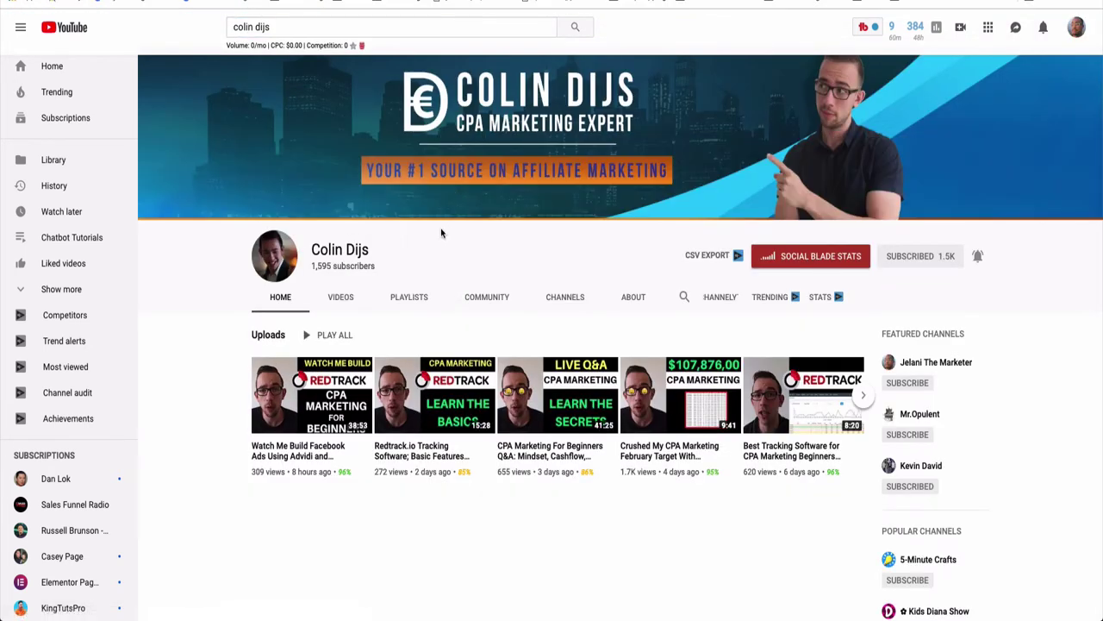
left_click(339, 297)
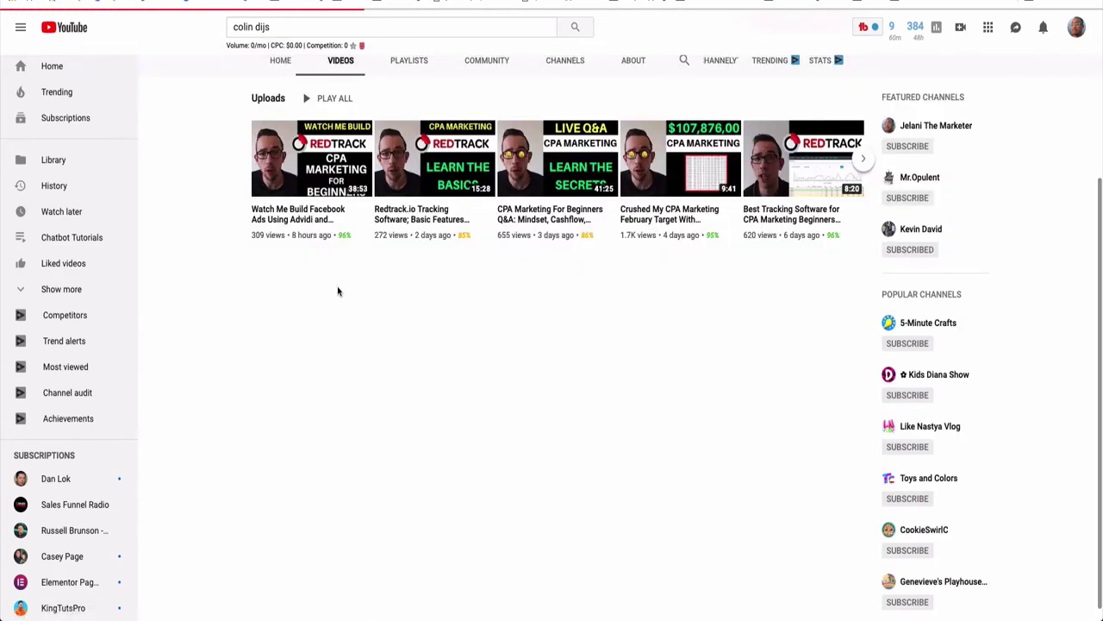
scroll(776, 262, "down", 2)
scroll(801, 258, "down", 2)
scroll(828, 254, "down", 2)
scroll(840, 252, "up", 8)
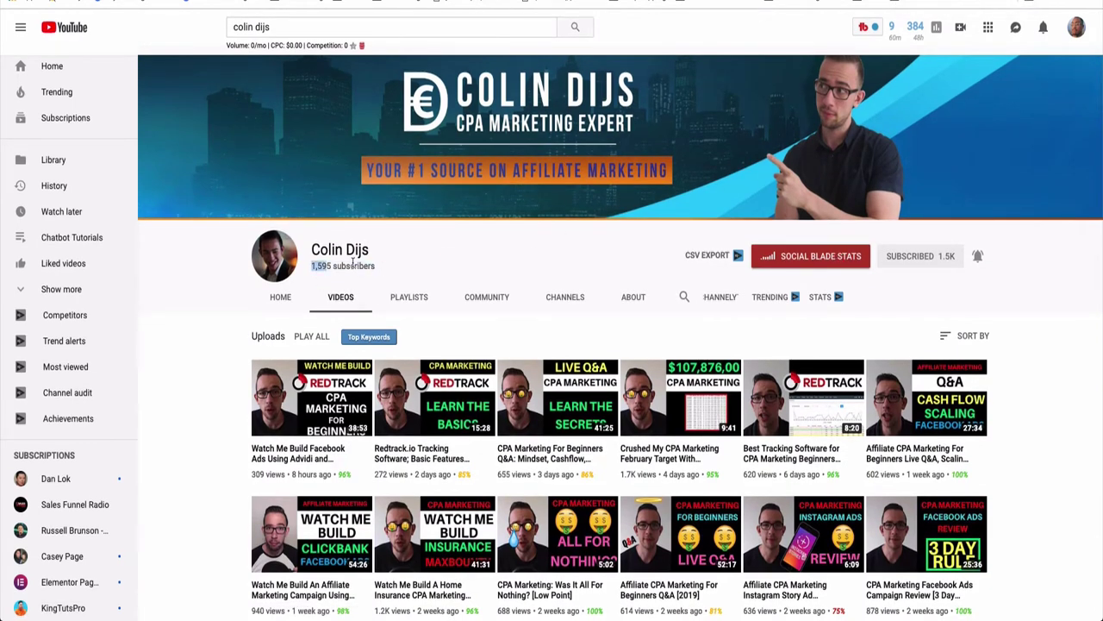
scroll(612, 340, "down", 3)
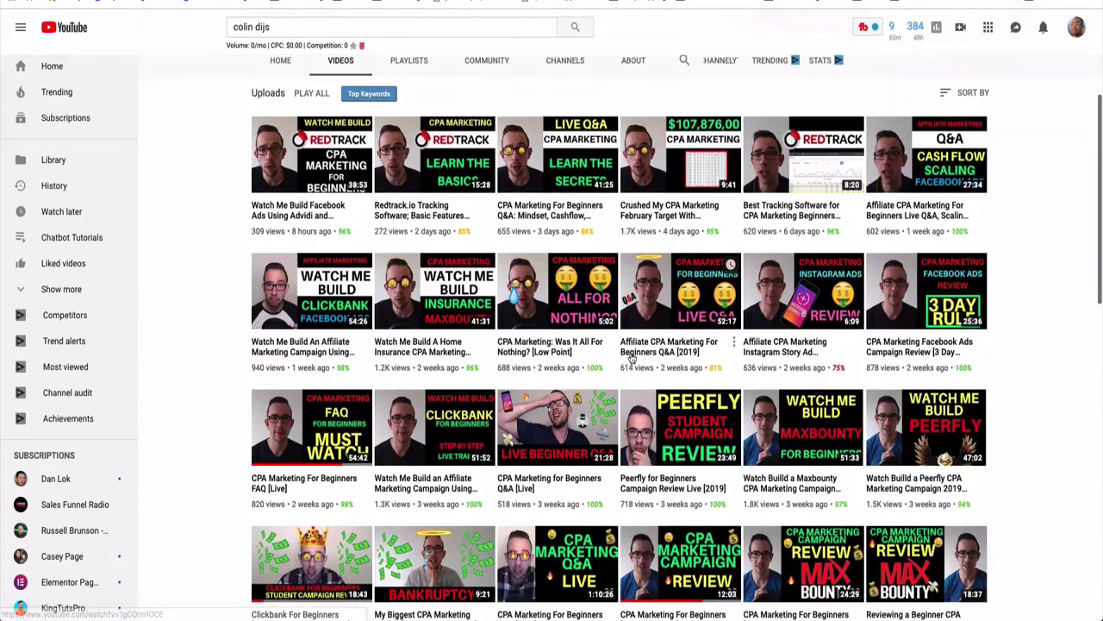
scroll(630, 353, "down", 2)
scroll(629, 354, "down", 4)
scroll(629, 354, "down", 5)
scroll(629, 353, "down", 2)
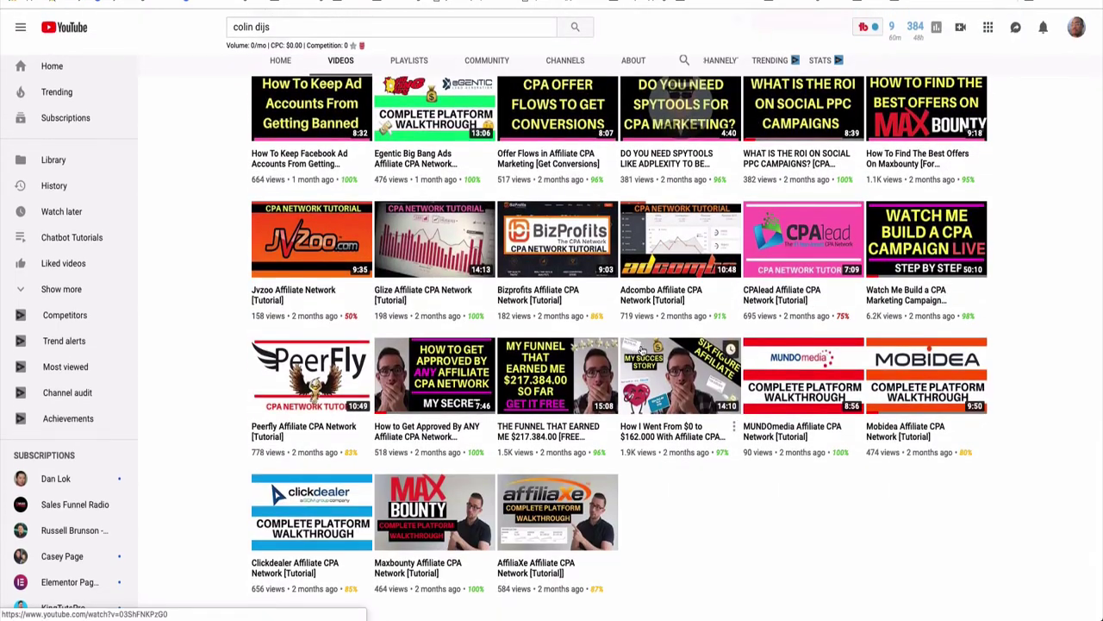
scroll(466, 287, "up", 2)
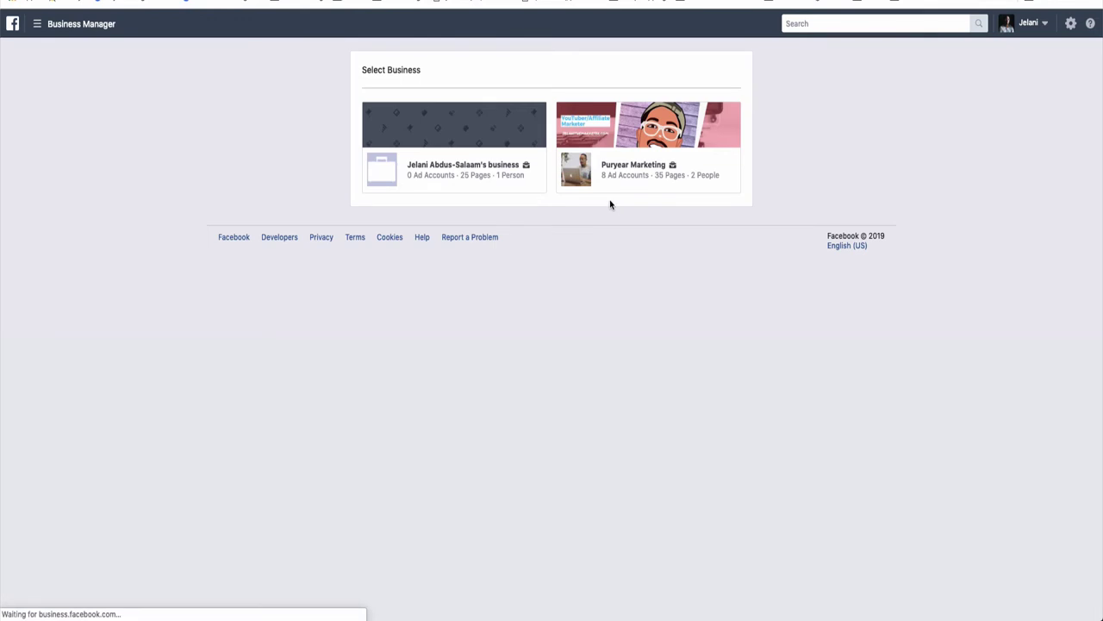
Step: Open the Puryear Marketing business and its CPA Marketing account campaigns
left_click(609, 199)
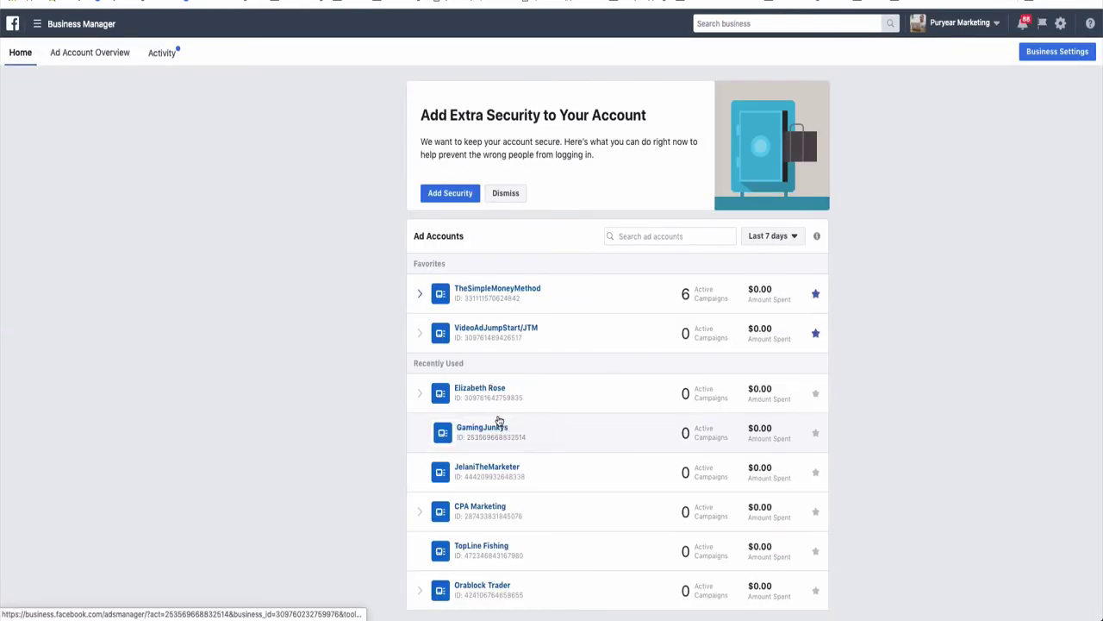
left_click(544, 431)
scroll(146, 283, "down", 3)
scroll(273, 268, "up", 3)
Step: Set the report date range to Nov 1, 2018 – Mar 3, 2019
left_click(996, 81)
left_click(713, 136)
left_click(713, 136)
left_click(788, 166)
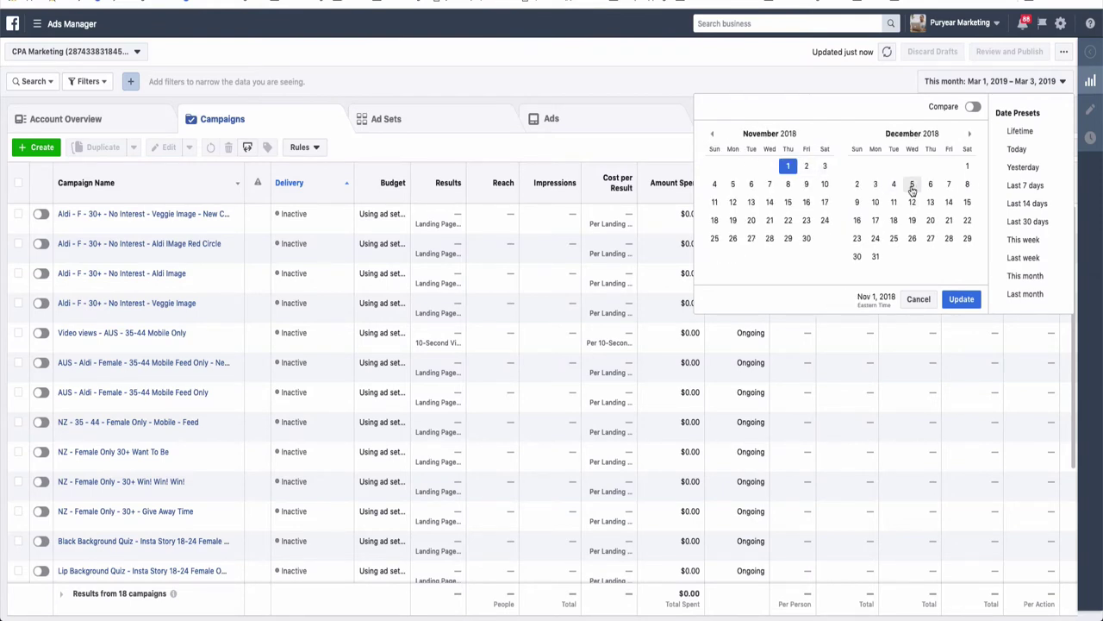
left_click(970, 134)
left_click(969, 135)
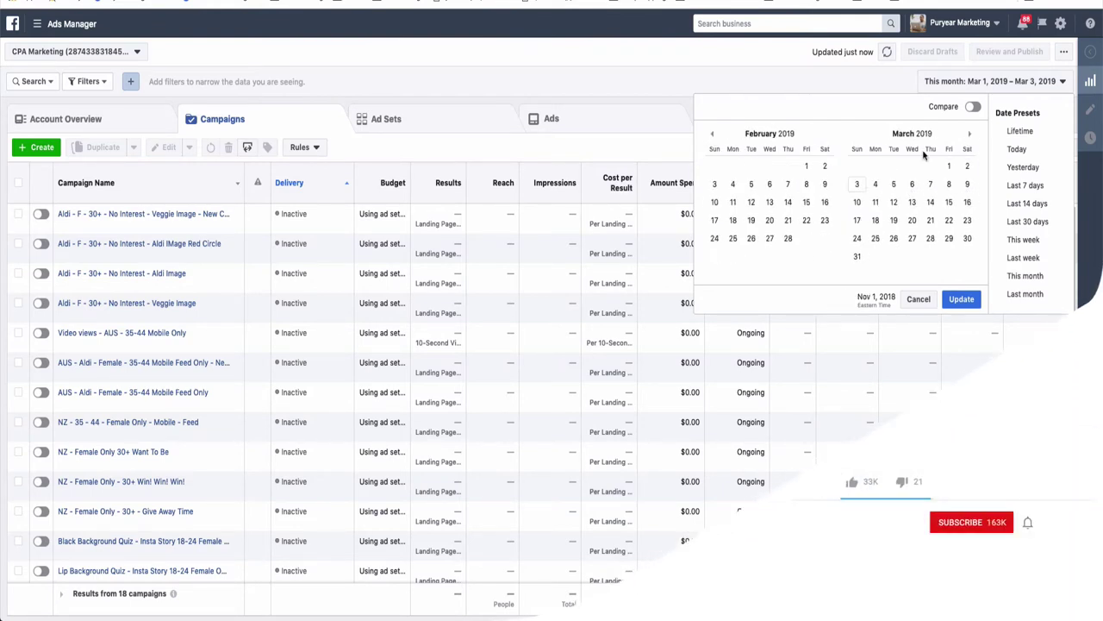
left_click(857, 184)
left_click(969, 302)
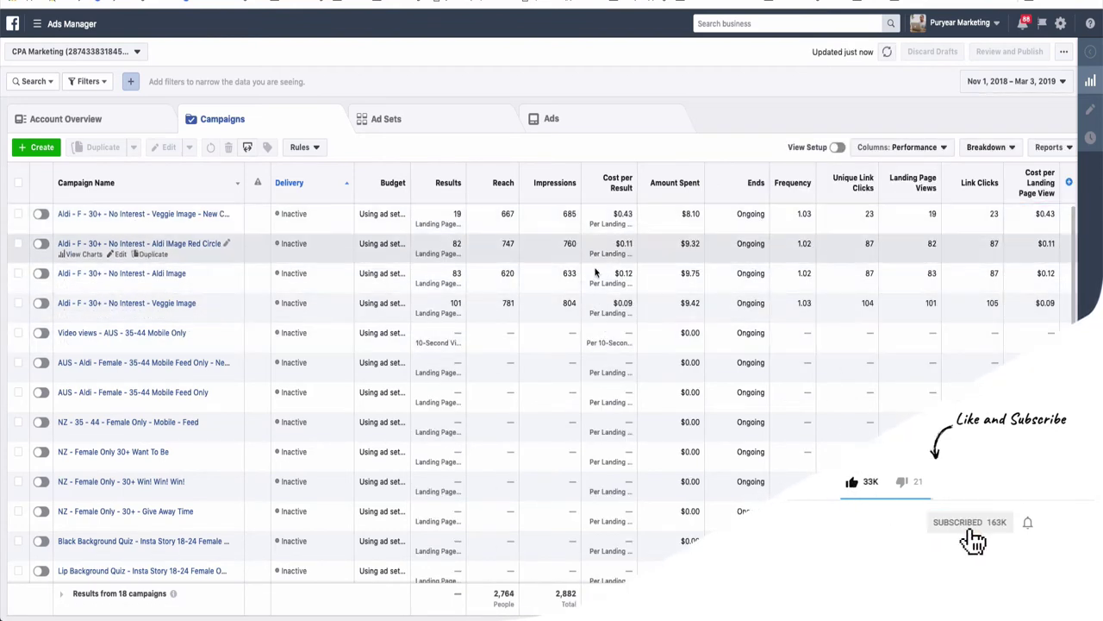
scroll(724, 287, "down", 5)
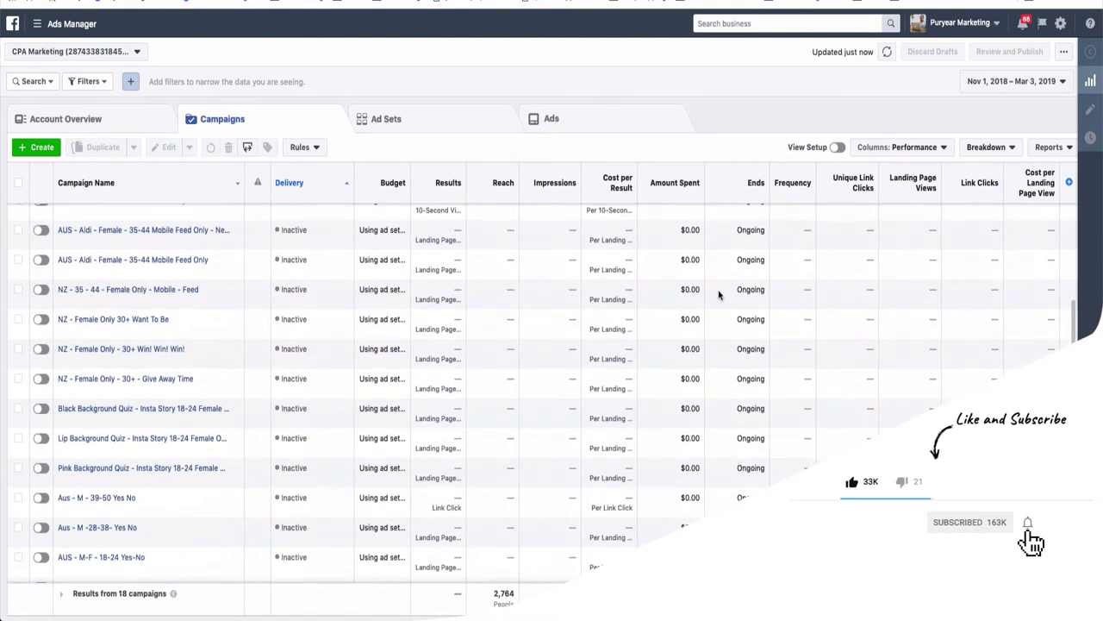
scroll(718, 294, "up", 4)
scroll(719, 294, "up", 1)
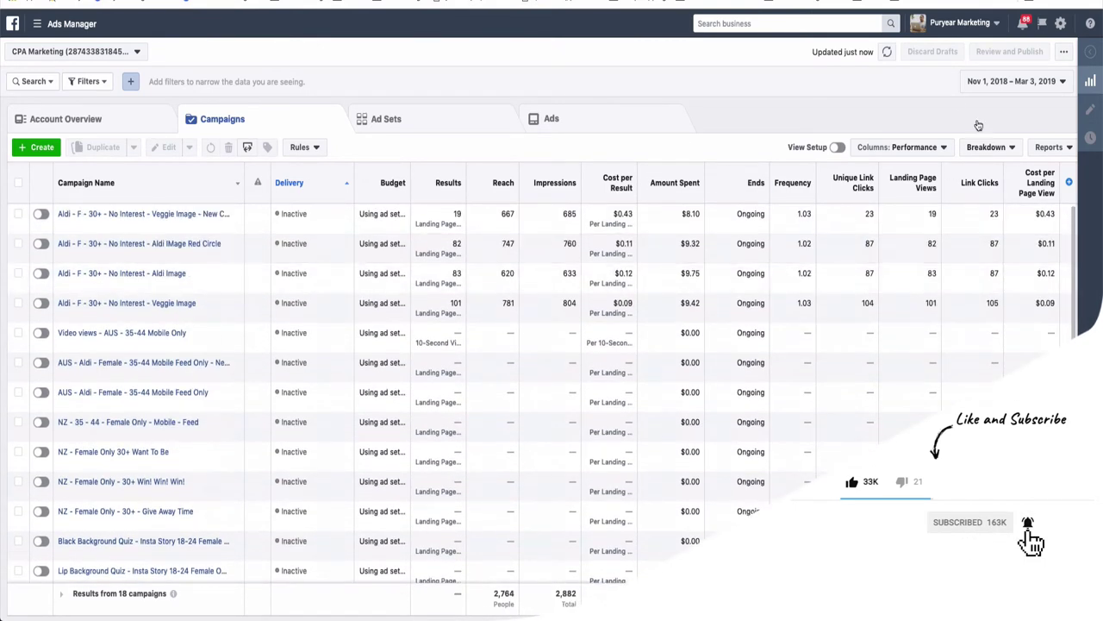
Step: Move the date range start back to August 1, 2018
left_click(1009, 81)
left_click(711, 136)
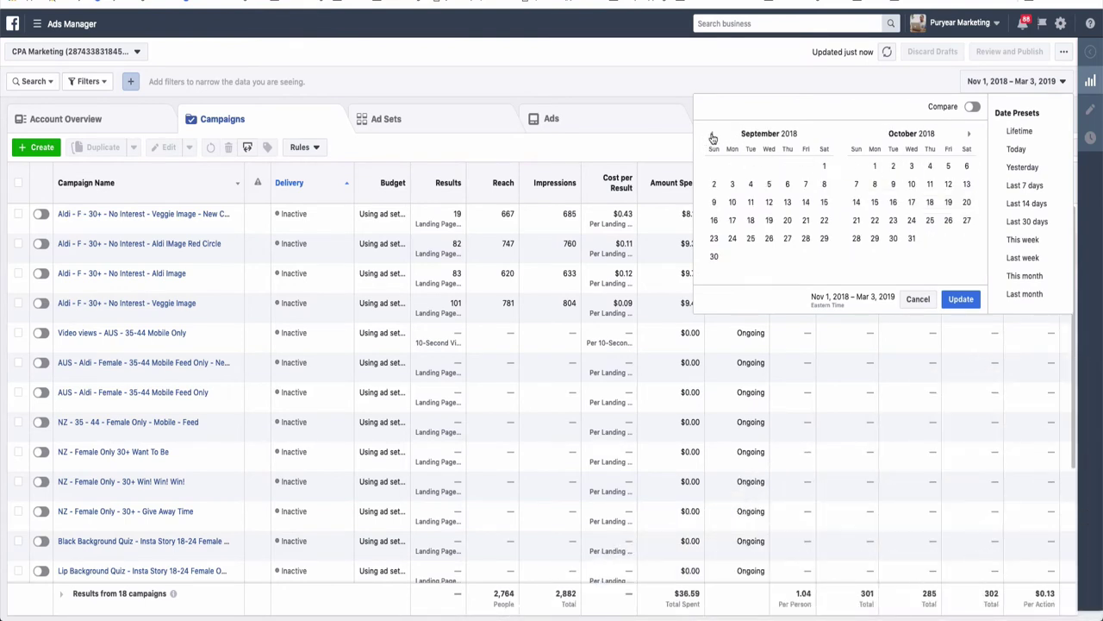
left_click(712, 138)
left_click(768, 166)
left_click(961, 298)
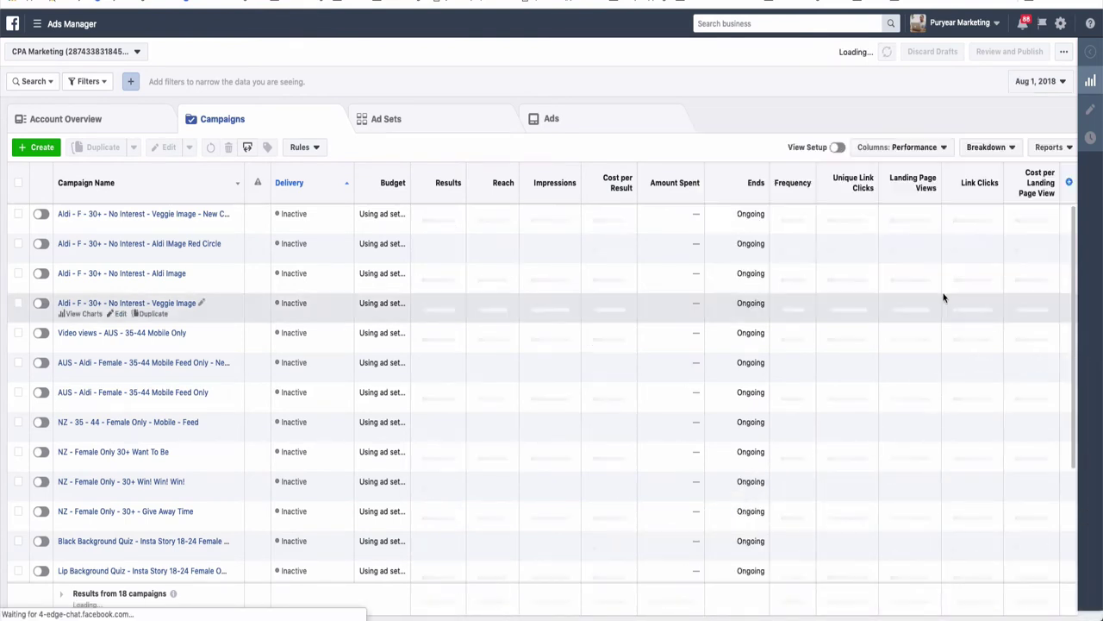
scroll(717, 392, "down", 2)
scroll(721, 364, "down", 3)
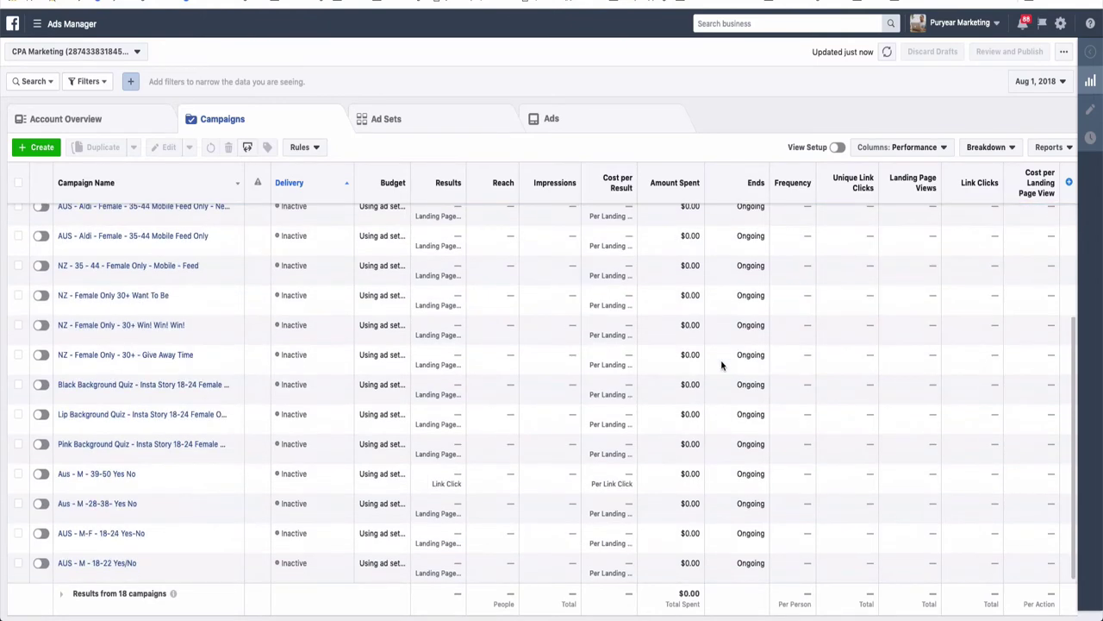
scroll(721, 364, "up", 5)
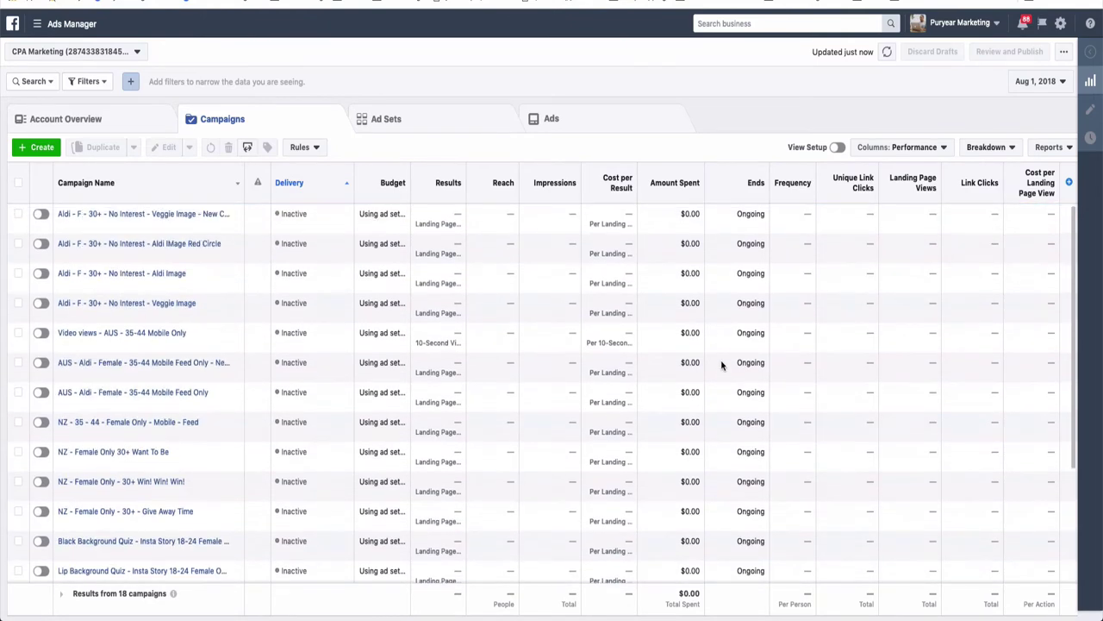
Step: Set the date range to Aug 1, 2018 – Feb 1, 2019
left_click(1043, 81)
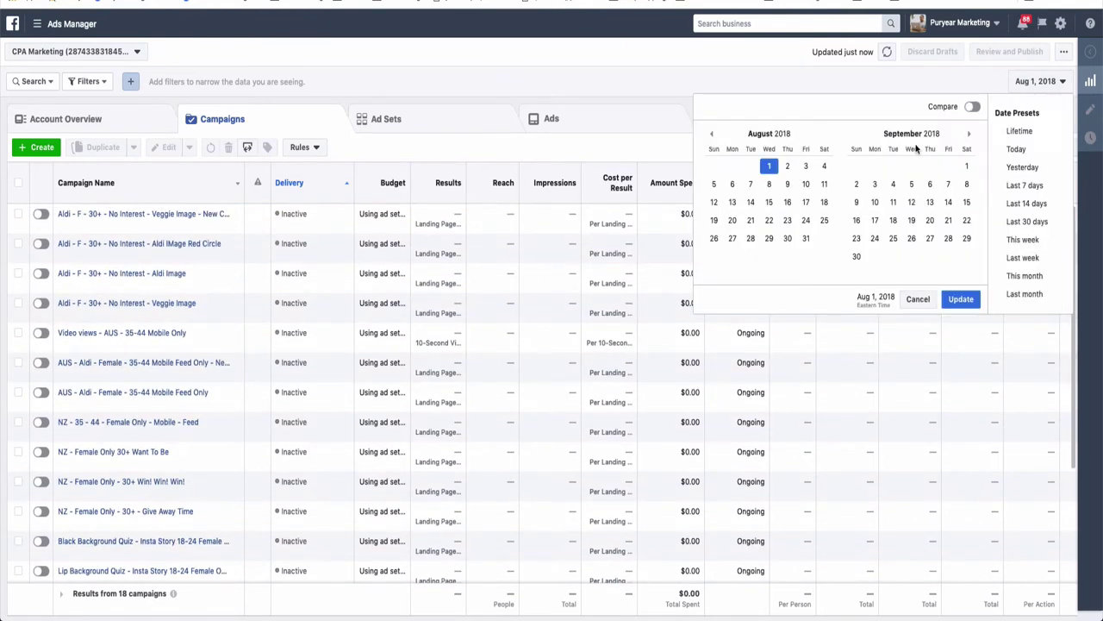
left_click(768, 165)
left_click(969, 133)
left_click(969, 134)
left_click(969, 134)
left_click(968, 134)
left_click(948, 166)
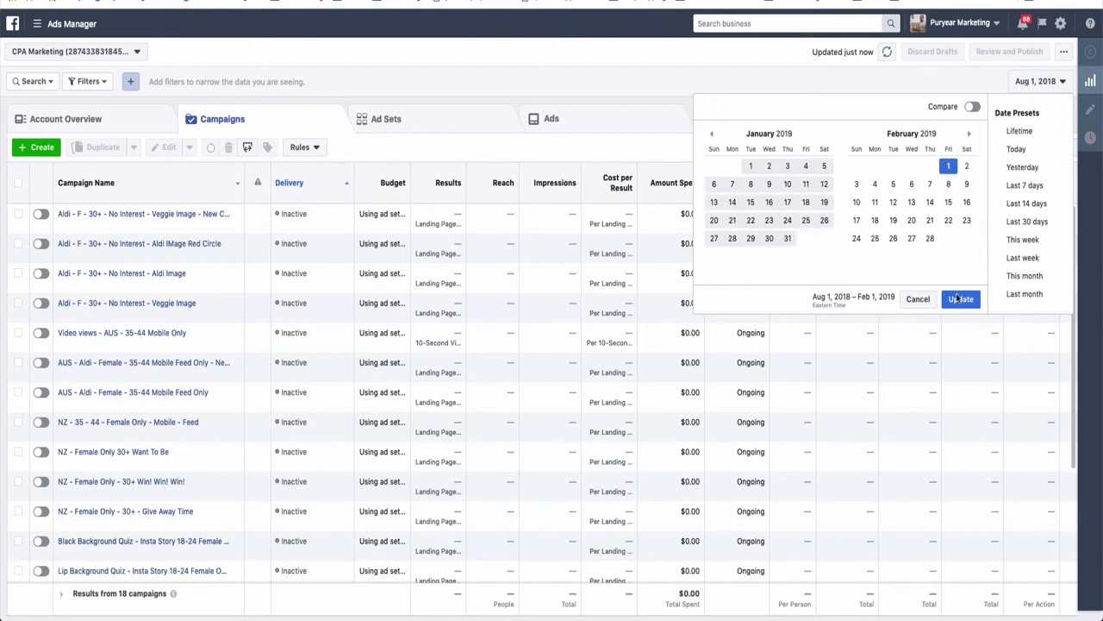
left_click(939, 302)
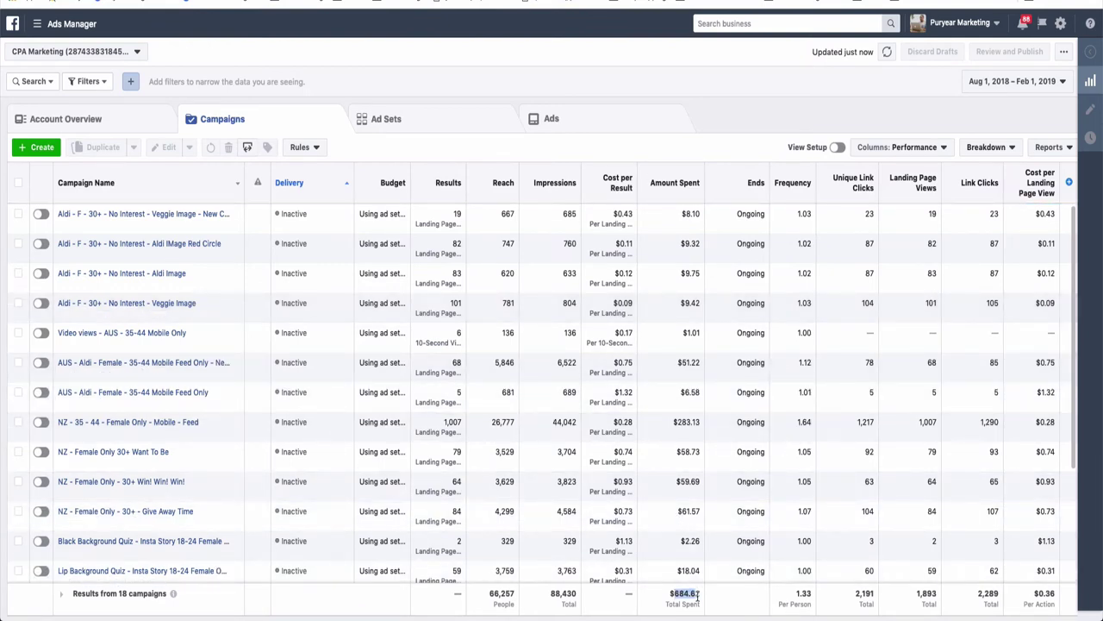
Step: Reopen CPA Marketing campaigns and open the NZ - 35 - 44 - Female Only - Mobile - Feed ad sets
scroll(626, 420, "down", 3)
scroll(638, 404, "up", 3)
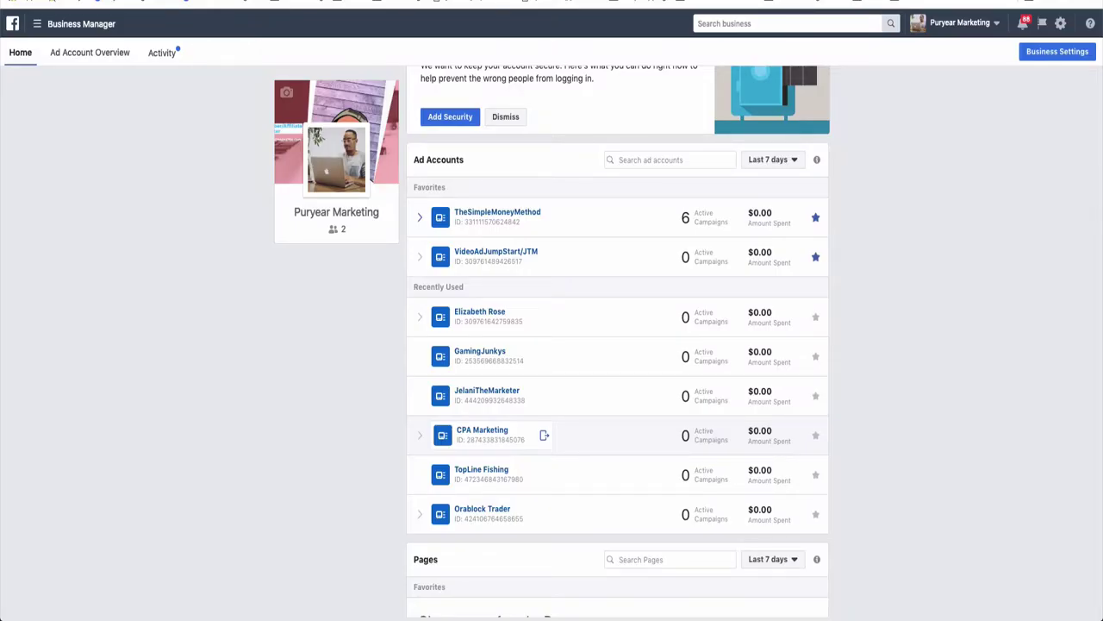
left_click(482, 430)
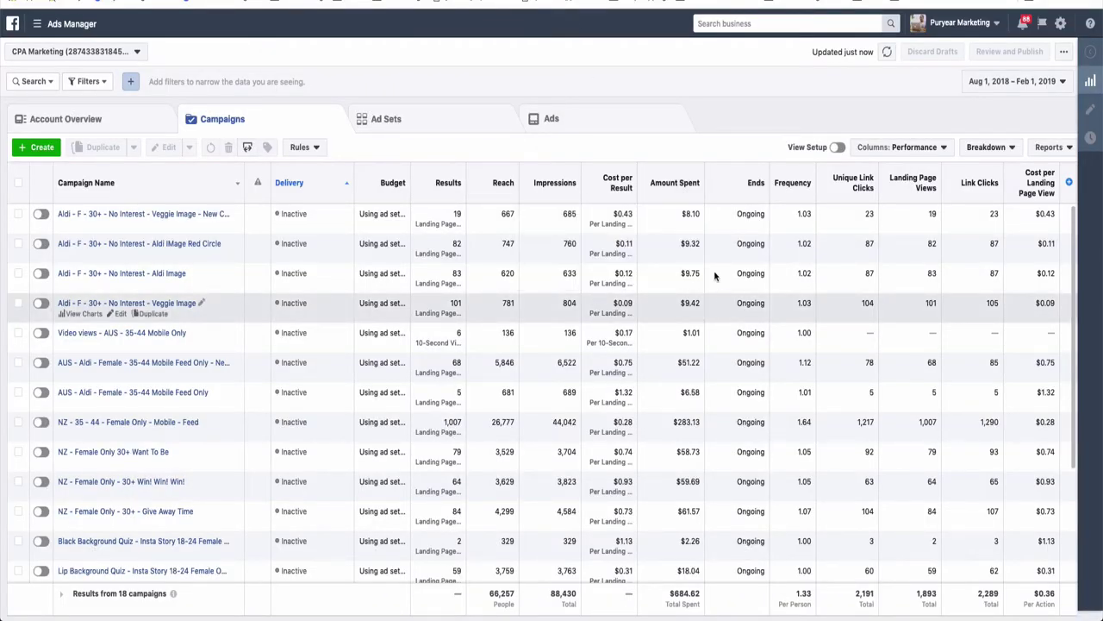
scroll(711, 274, "down", 2)
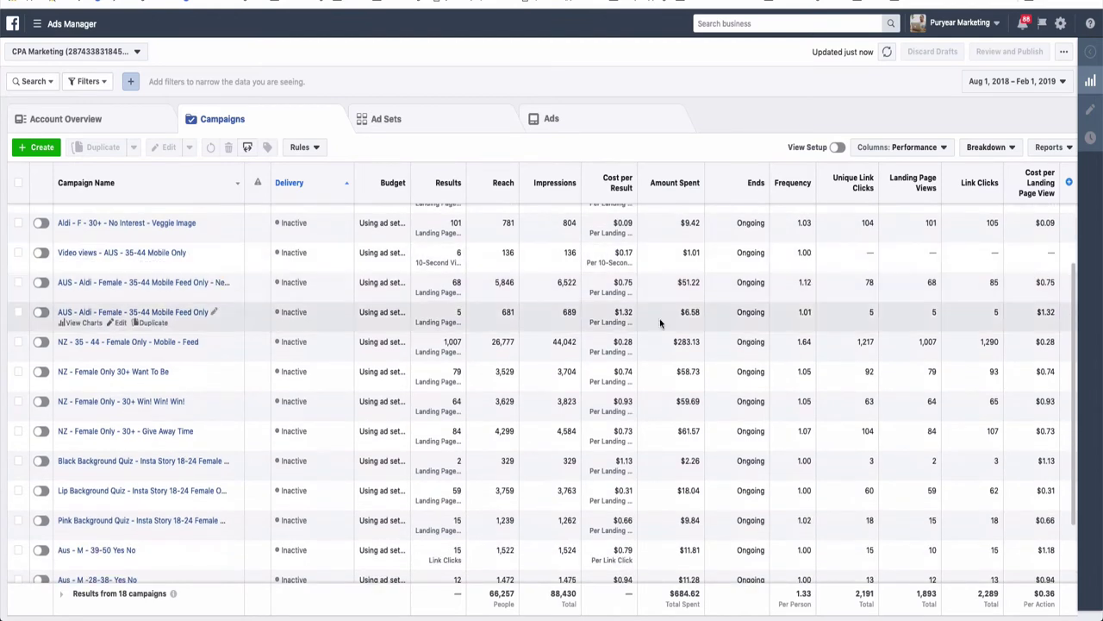
mouse_move(211, 341)
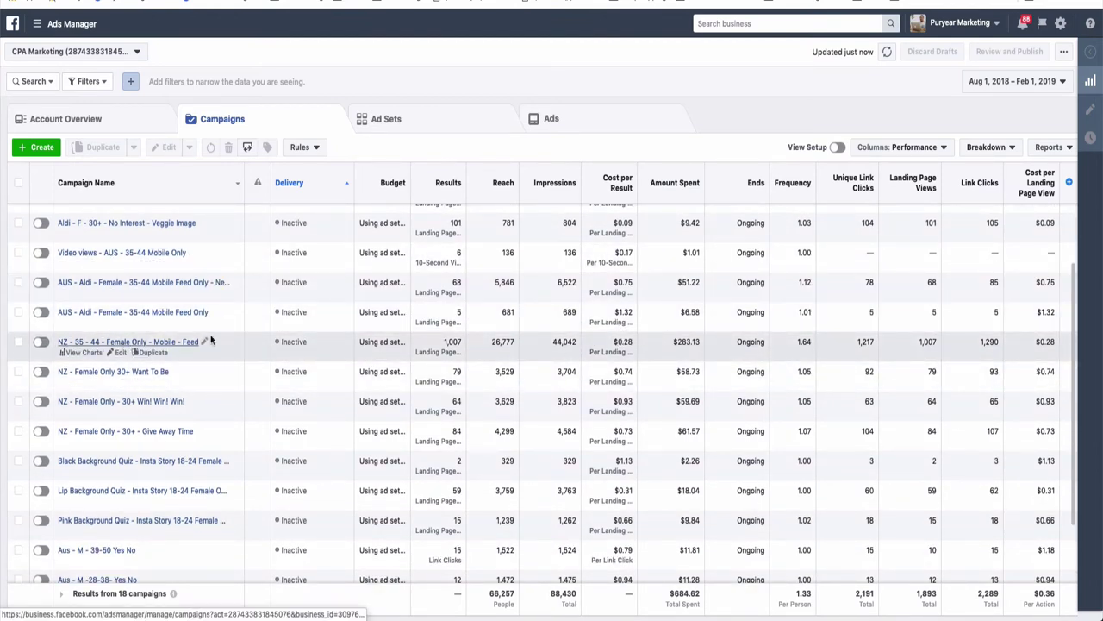
left_click(120, 342)
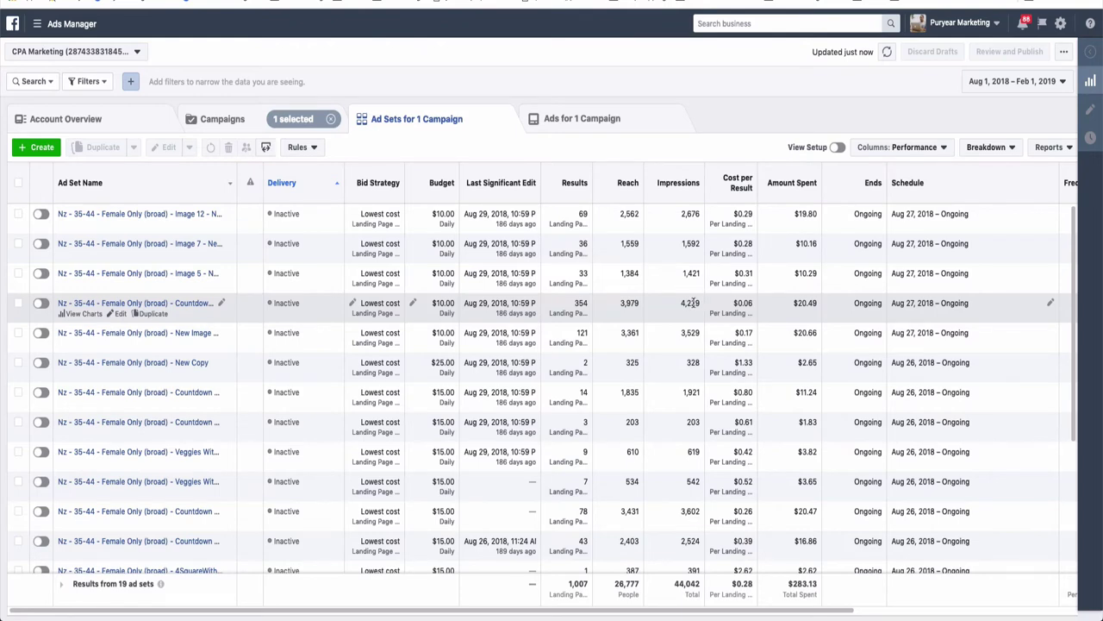
Step: Switch the ad sets table columns from Performance to the CPA preset
scroll(750, 324, "down", 1)
left_click(896, 148)
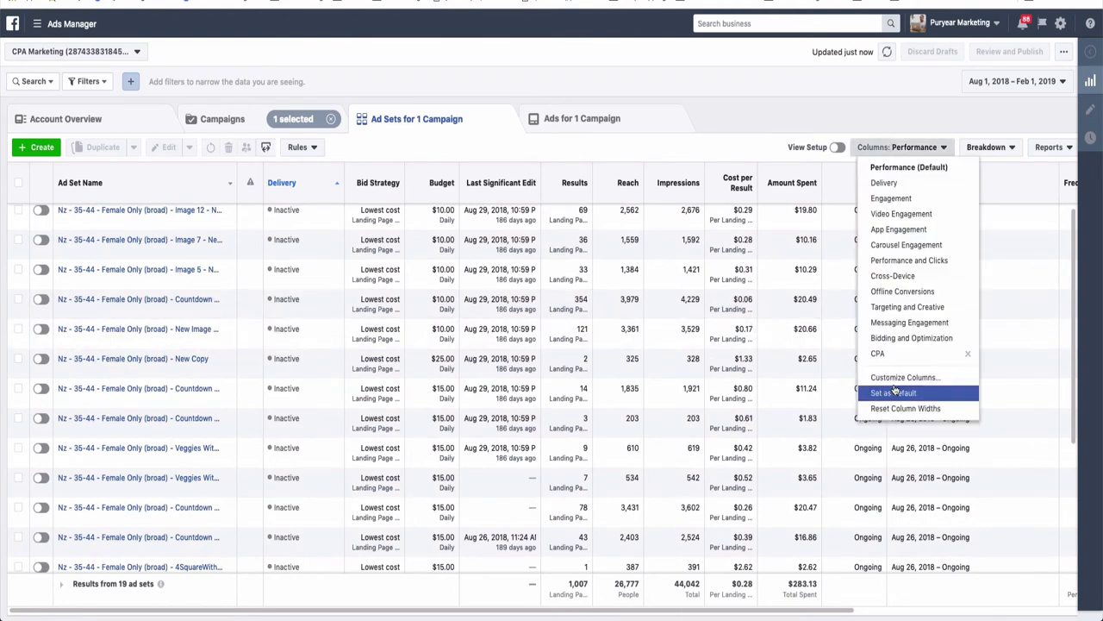
left_click(896, 355)
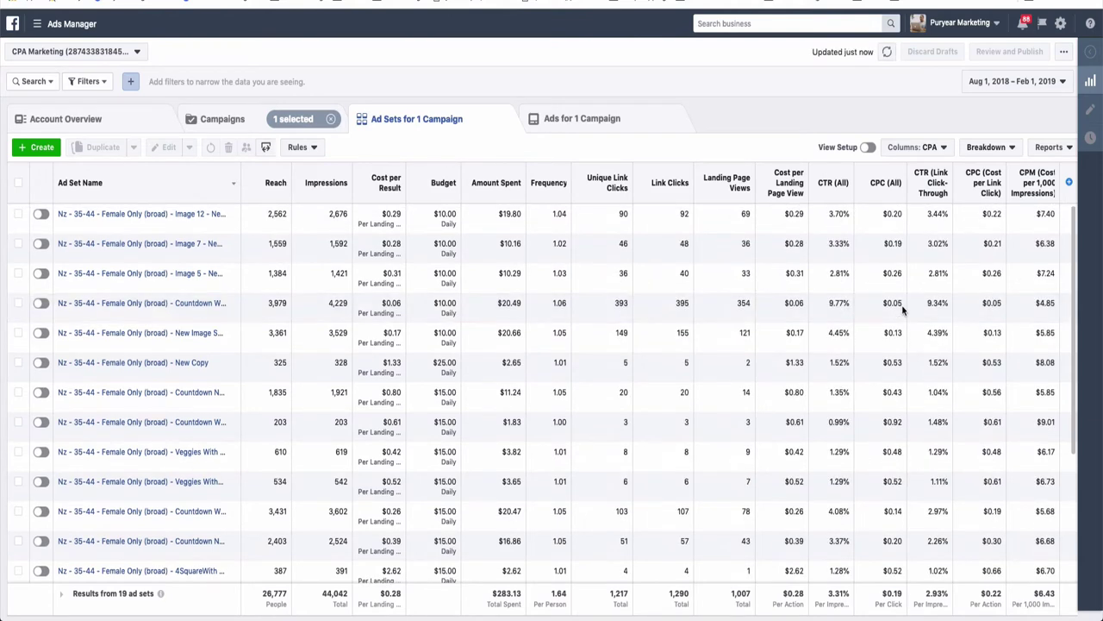
Step: Select the Countdown With Circle - New Copy ad set and highlight its $0.06 cost and 9.77% CTR
scroll(882, 221, "up", 1)
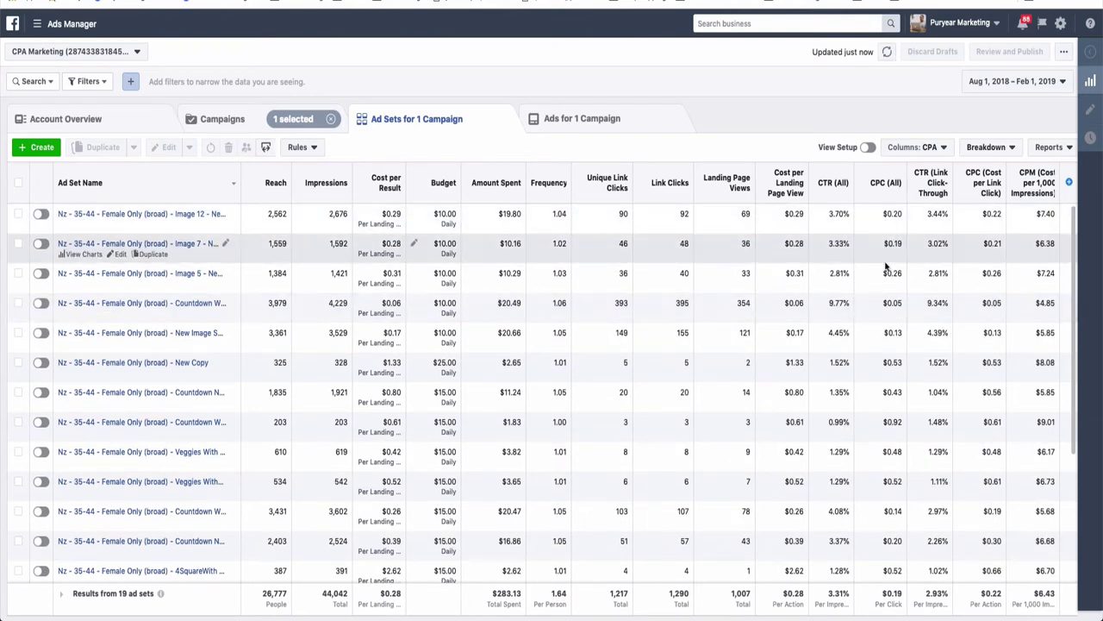
left_click_drag(987, 218, 997, 218)
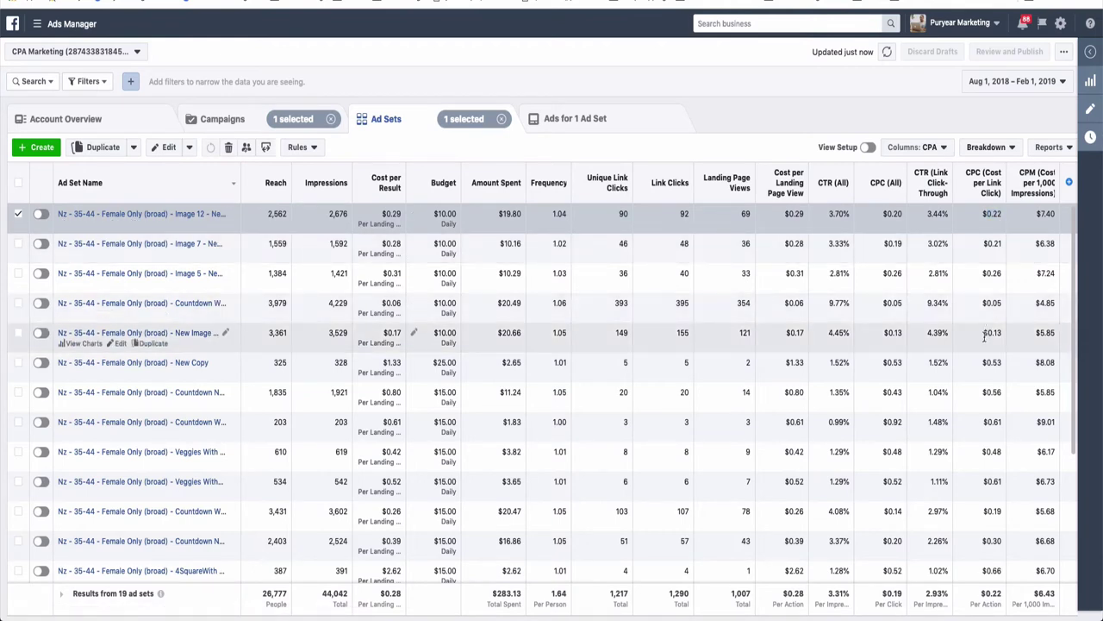
left_click_drag(984, 334, 999, 336)
left_click(988, 304)
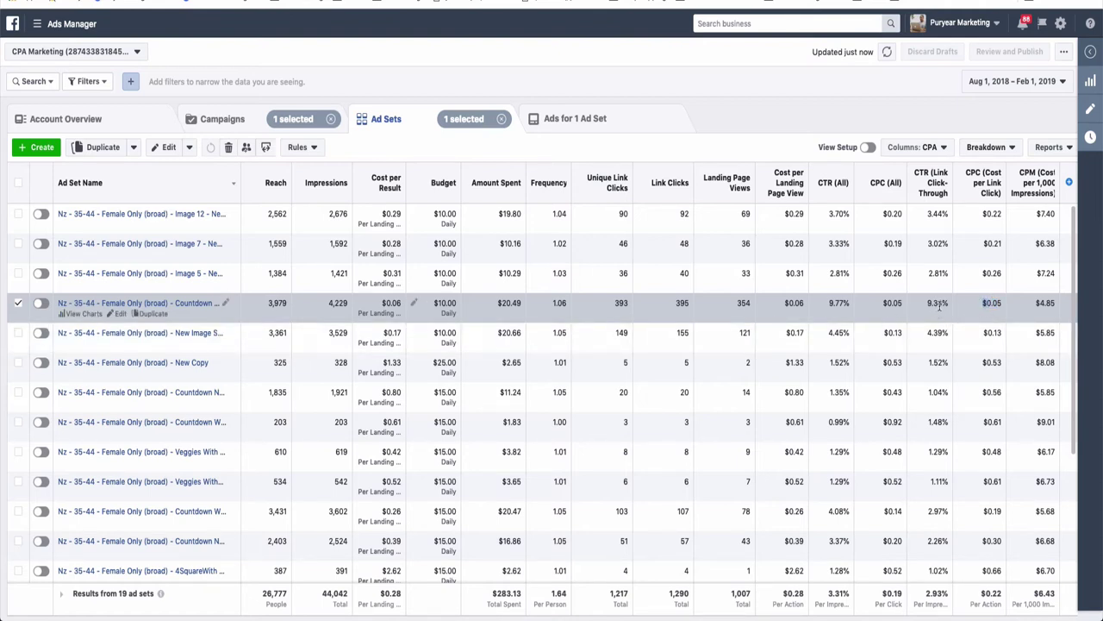
left_click_drag(936, 304, 497, 303)
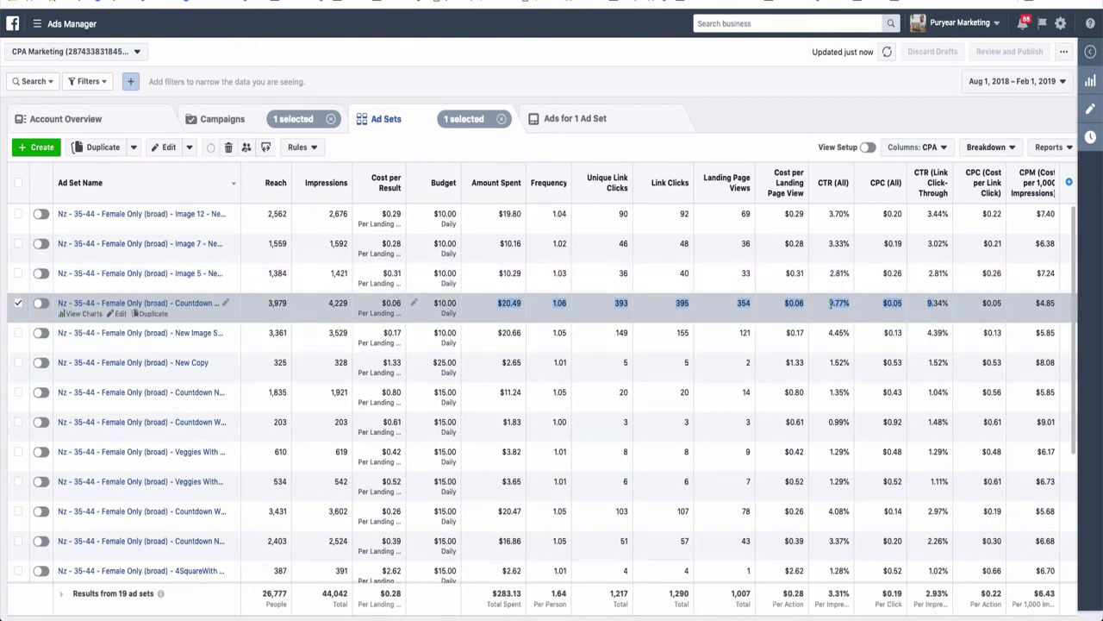
scroll(414, 344, "down", 1)
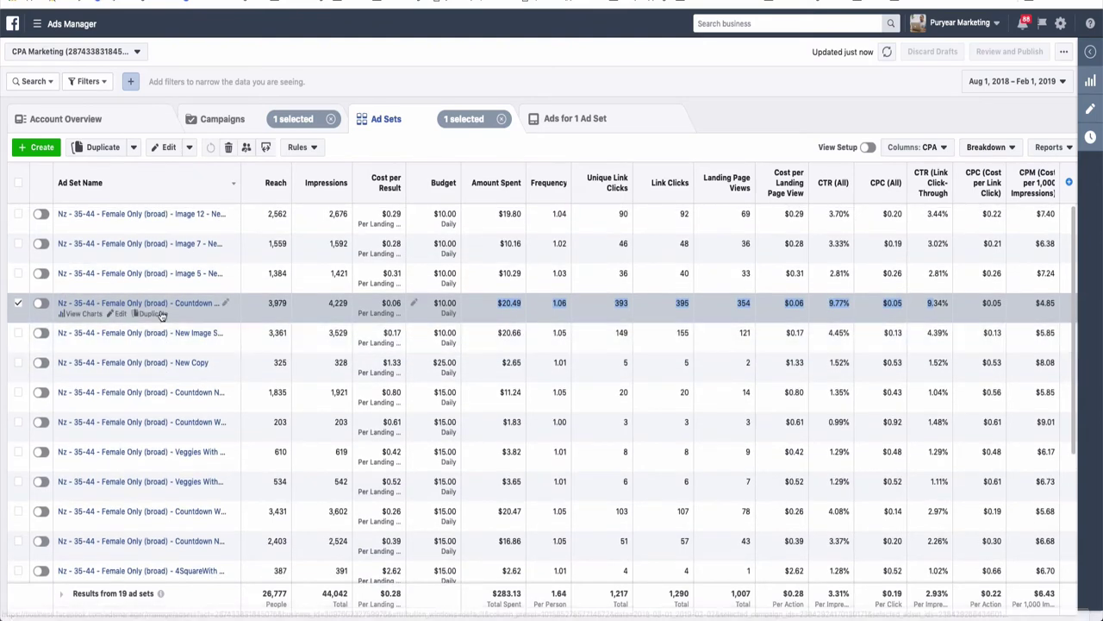
scroll(164, 387, "down", 2)
scroll(164, 387, "up", 1)
scroll(173, 383, "down", 1)
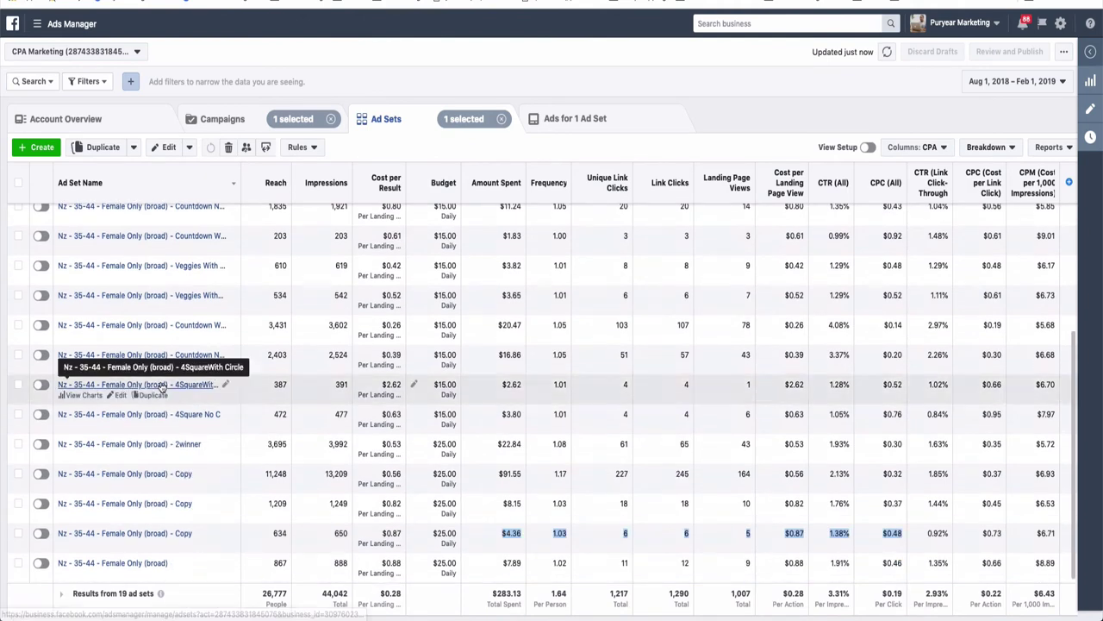
scroll(287, 418, "up", 2)
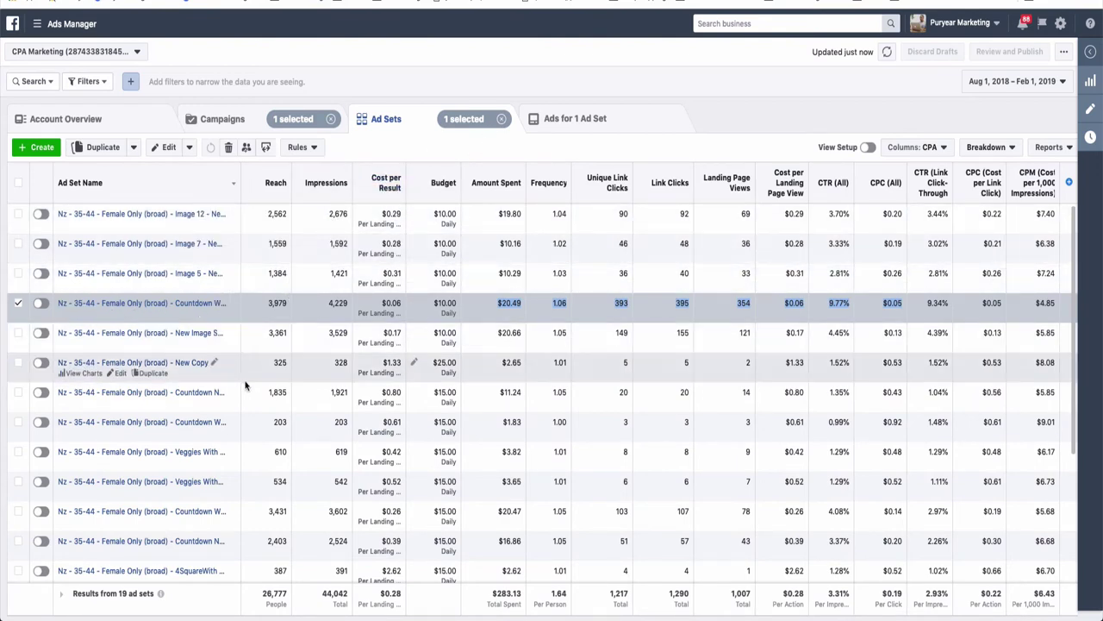
mouse_move(138, 303)
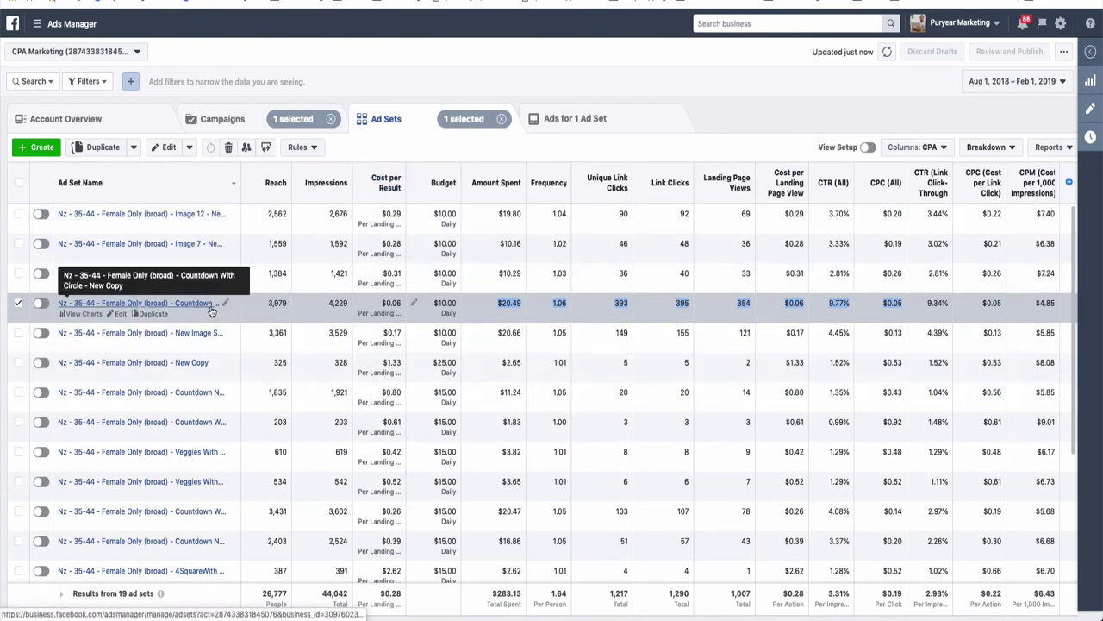
Step: Open the Countdown ad set's two ads and select the Food/Veggies Image ad
left_click(151, 304)
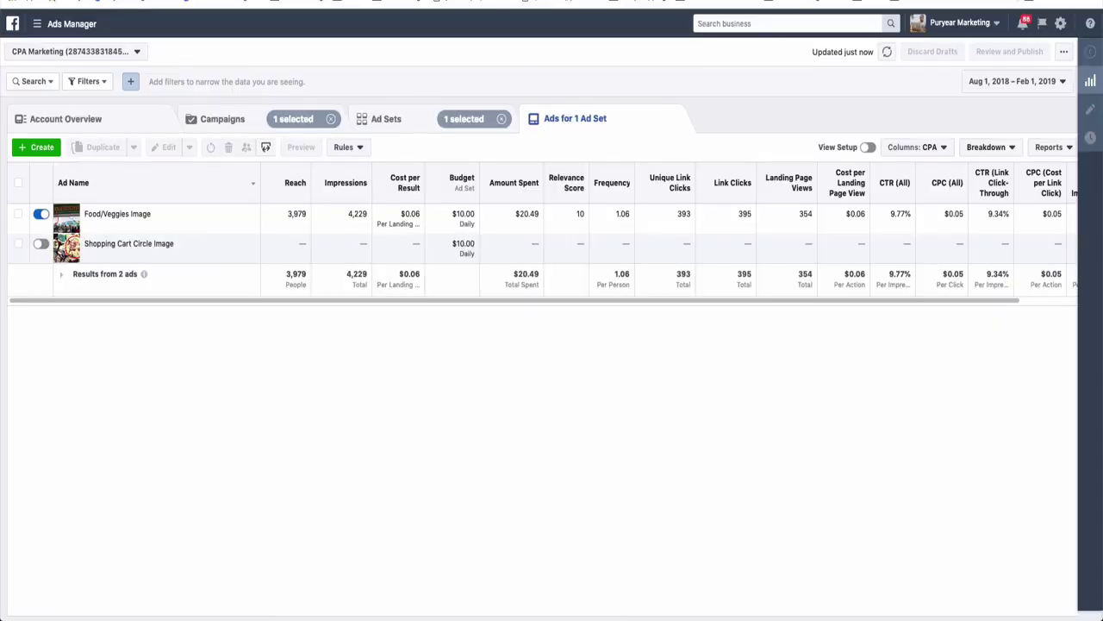
mouse_move(345, 219)
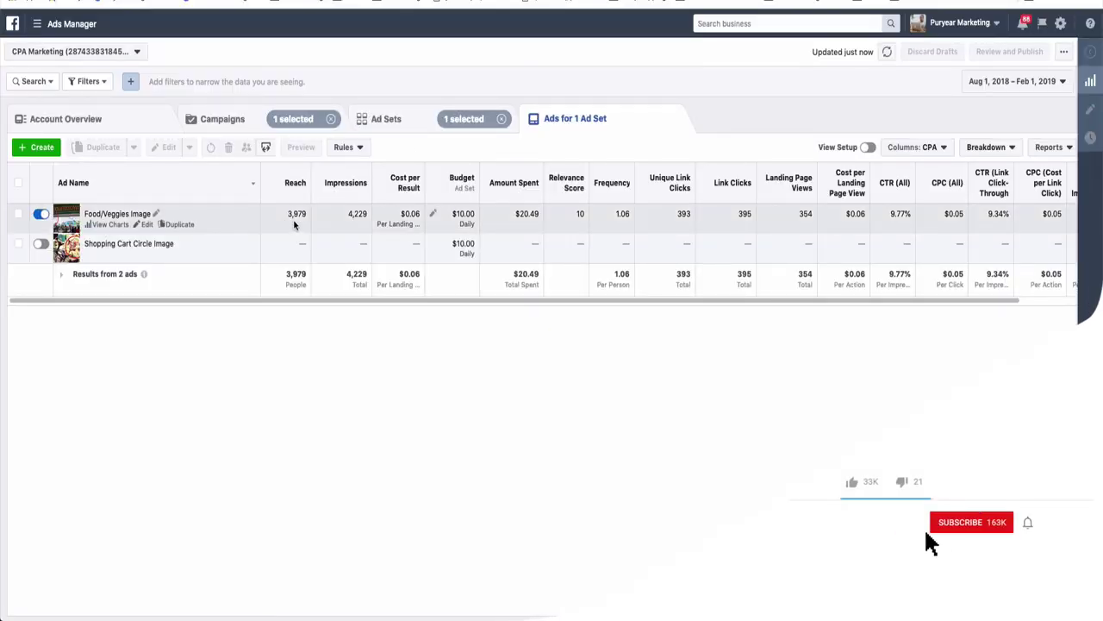
left_click(516, 218)
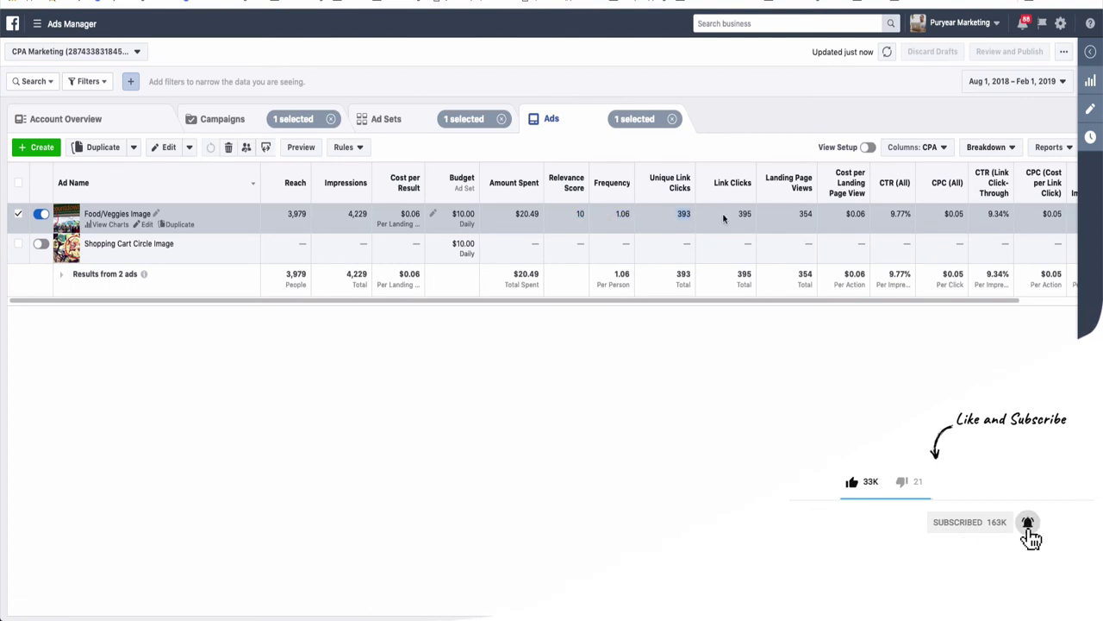
scroll(814, 217, "right", 3)
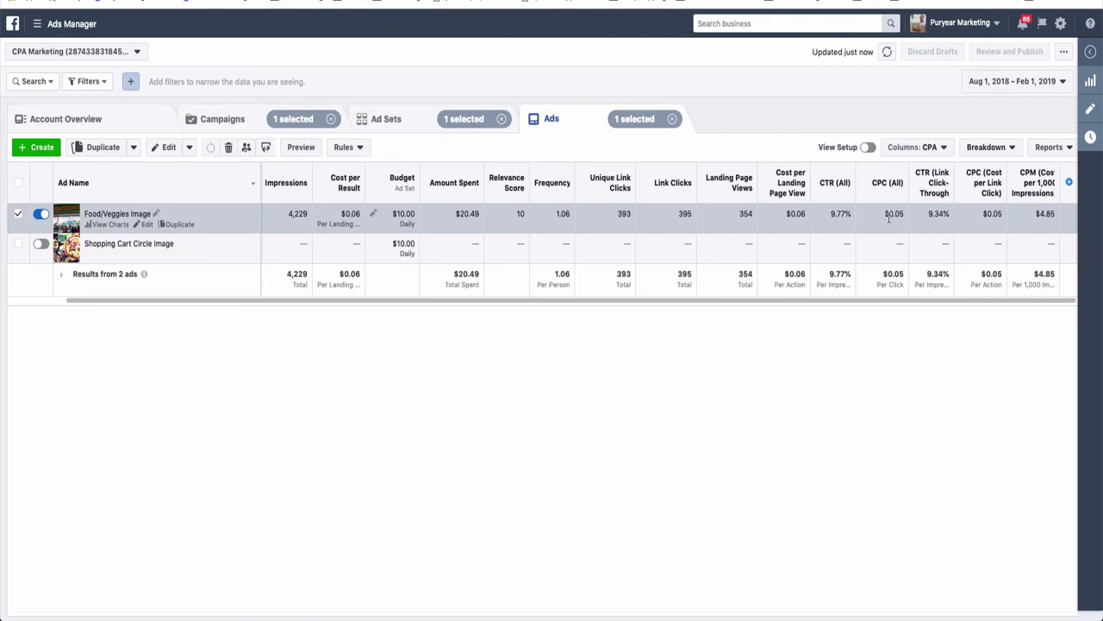
Step: Open the Food/Veggies Image ad in the editor and scroll to its Countdown image preview
left_click(146, 226)
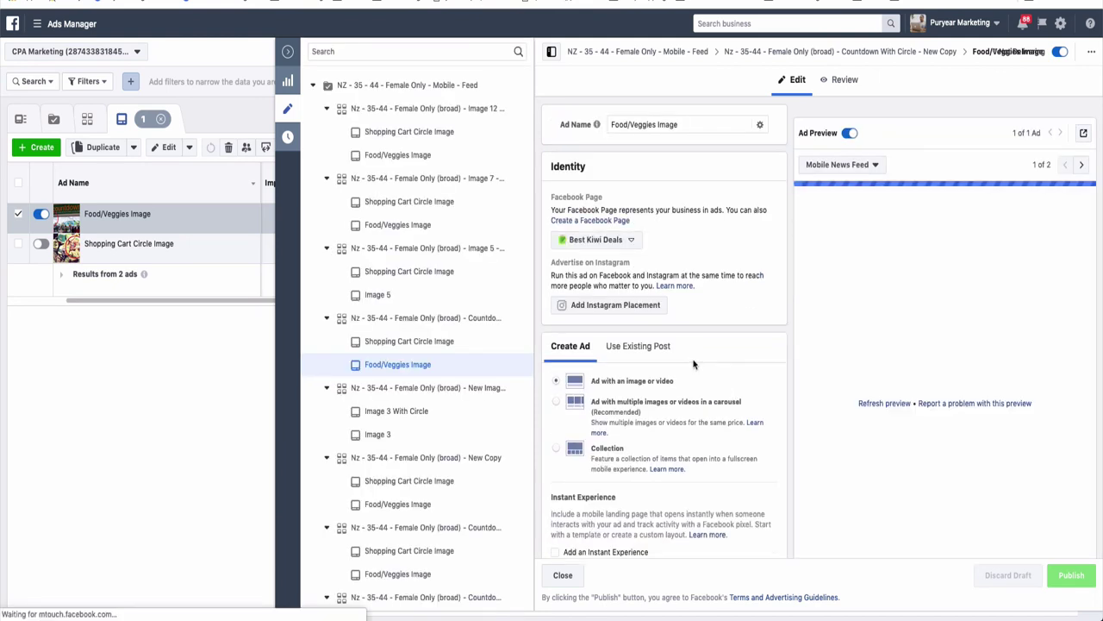
scroll(693, 364, "down", 1)
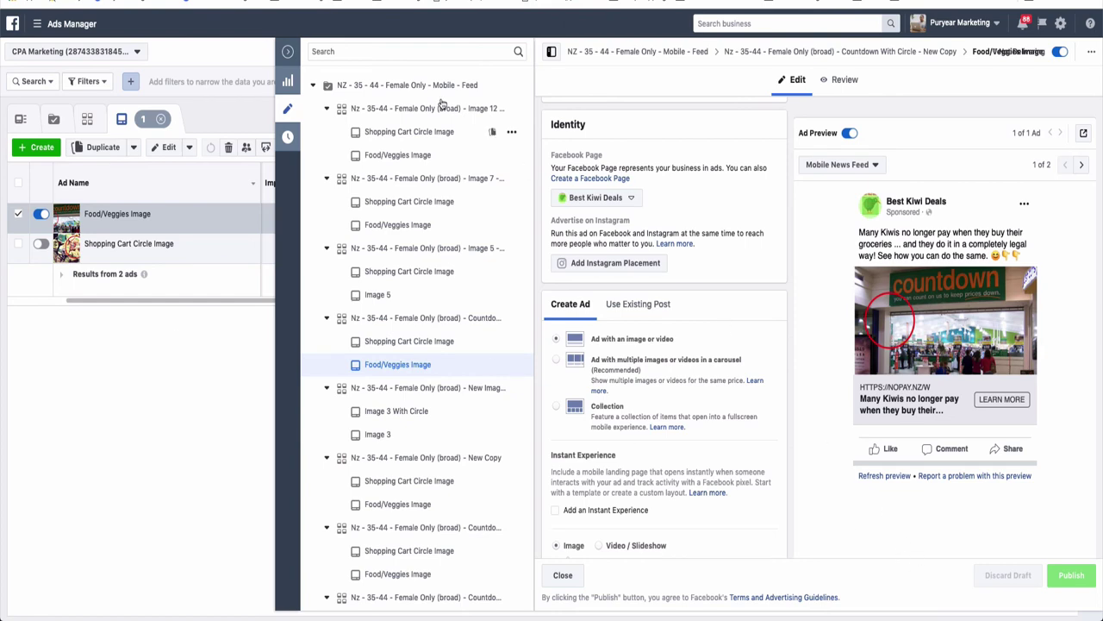
Step: Collapse the editor side pane to show the ads results table with Food/Veggies Image selected
left_click(289, 52)
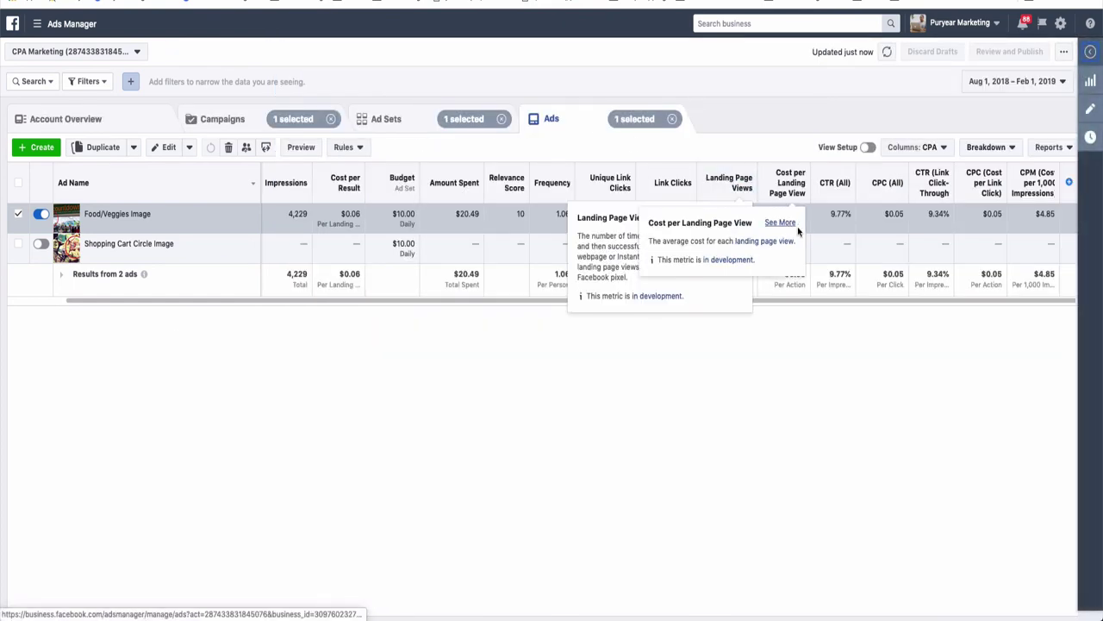